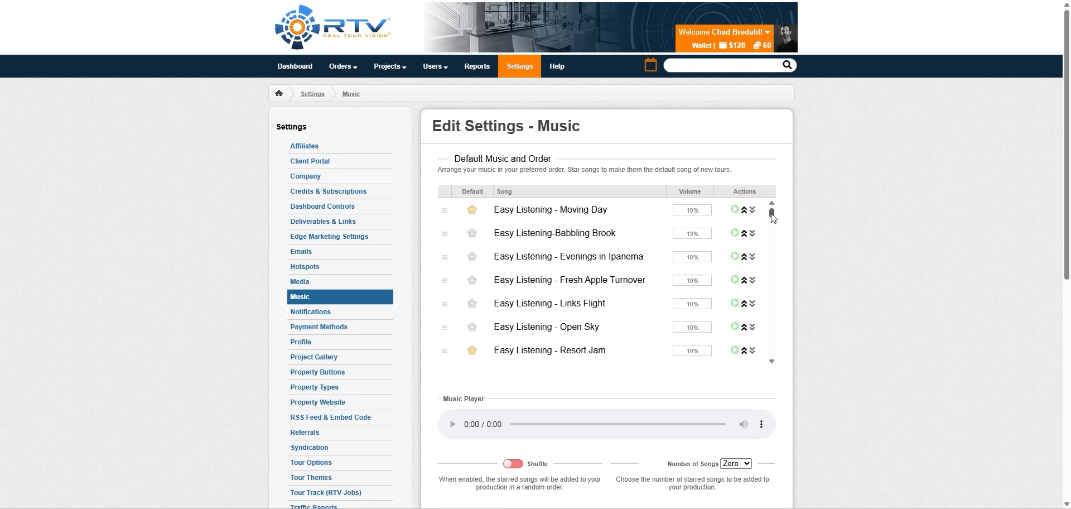
Preview the rock songs Raised in a Barn, Rockin' Down the Byway, Morning Run and Make a Difference
left_click_drag(772, 213, 773, 323)
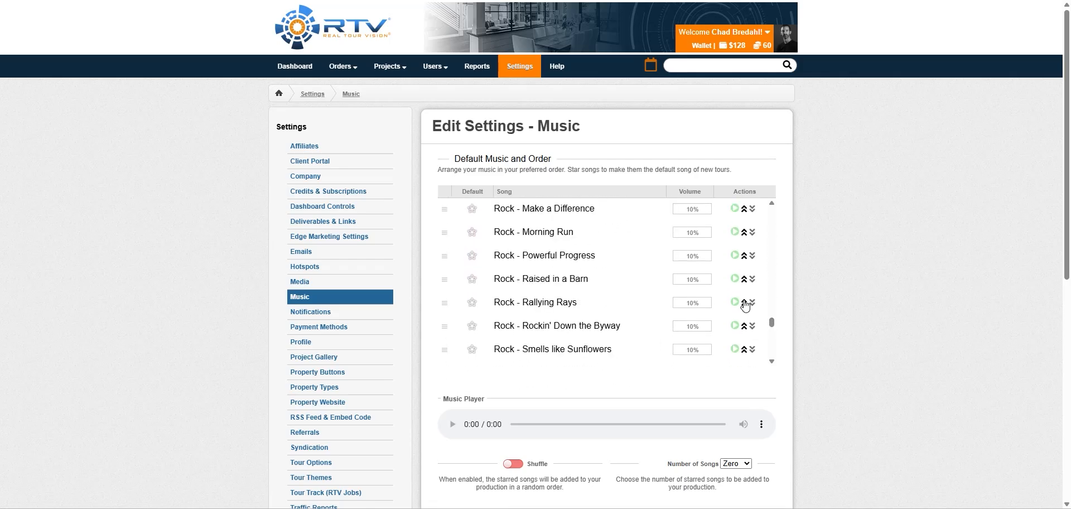
left_click(735, 278)
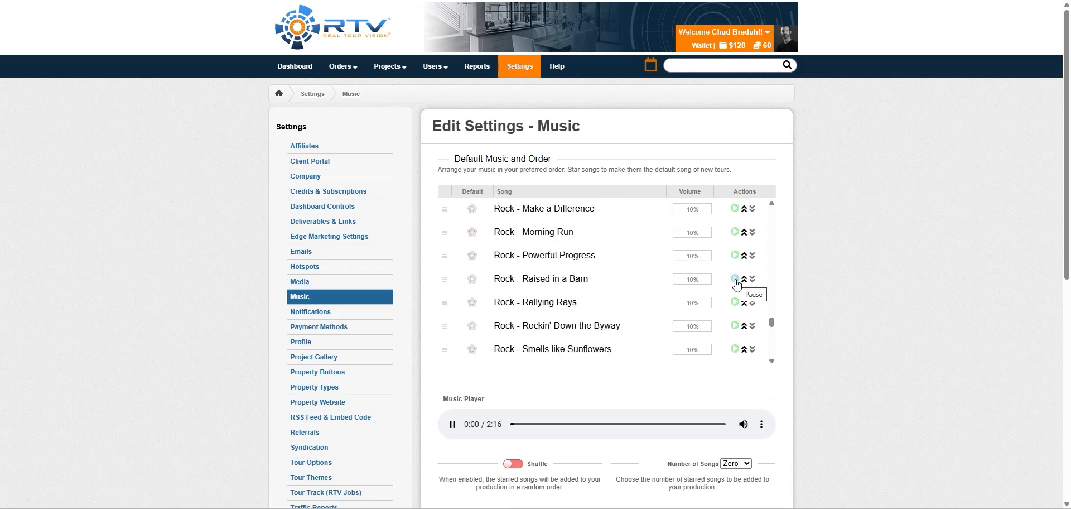
left_click(734, 325)
left_click(734, 232)
left_click(734, 208)
left_click(733, 208)
Star Rock - Make a Difference as a default song and move it to the start of the music order
left_click(472, 209)
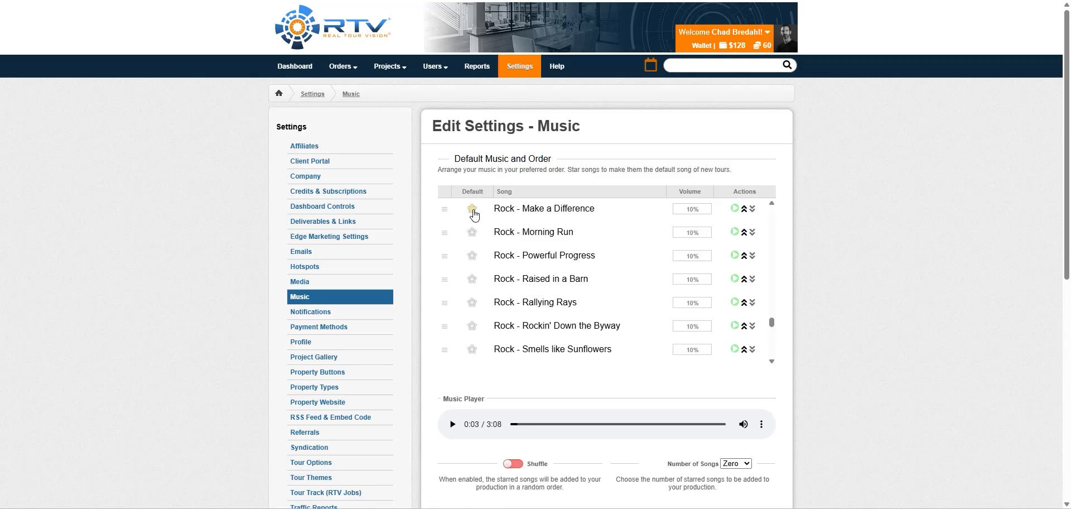
left_click(744, 209)
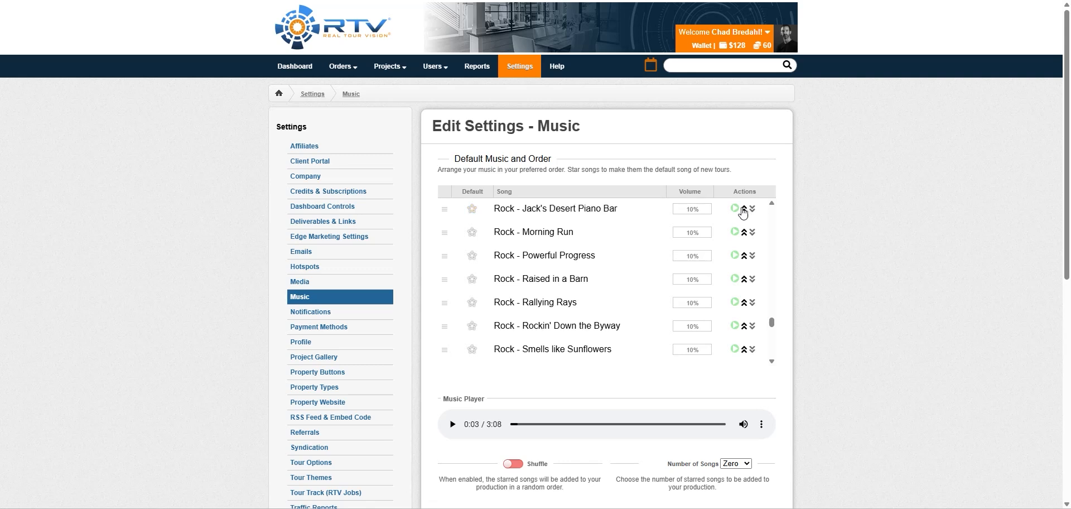
left_click_drag(772, 327, 771, 200)
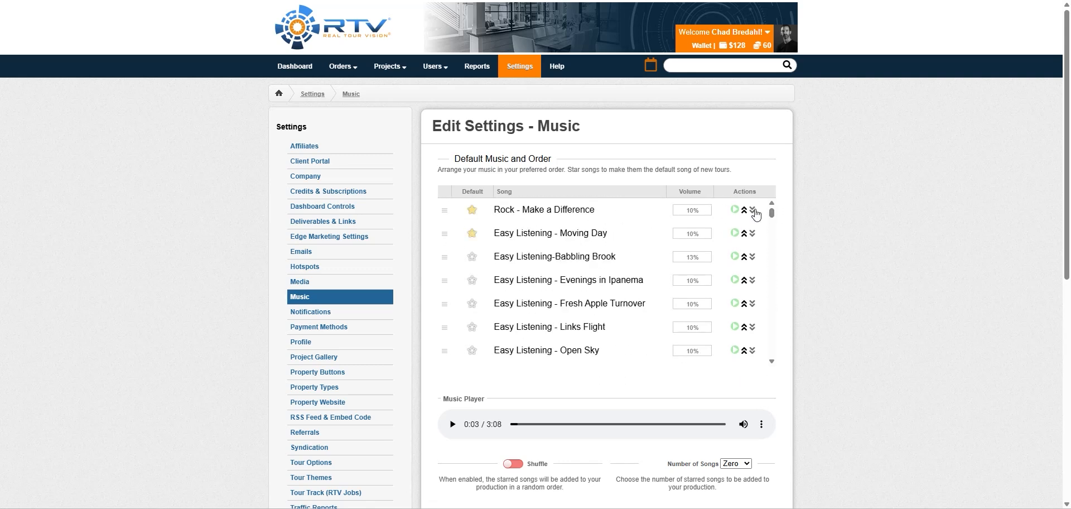
Reorder the songs: send Babbling Brook to the end, Resort Jam to the start, and Moving Day ahead of Rock - Make a Difference
left_click(752, 257)
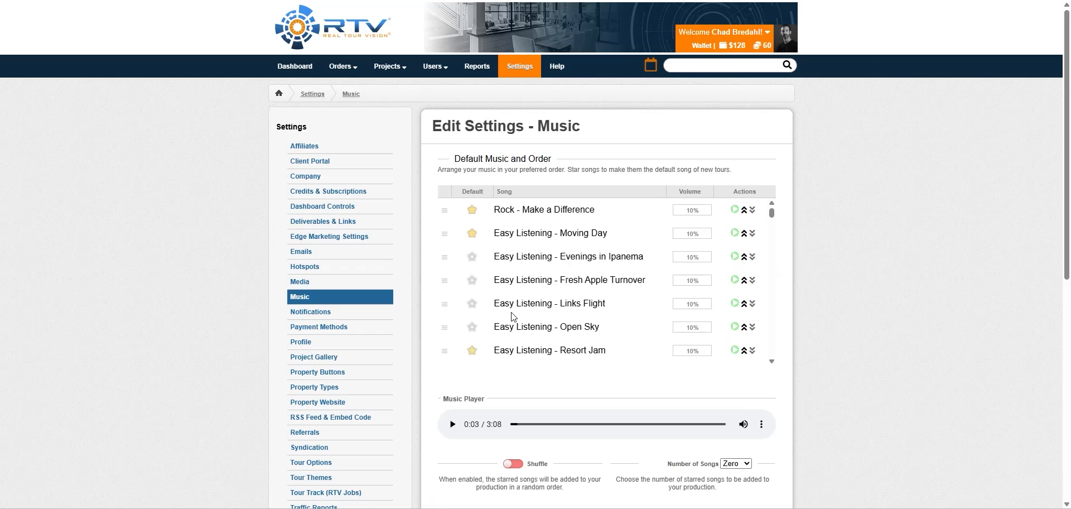
left_click(744, 350)
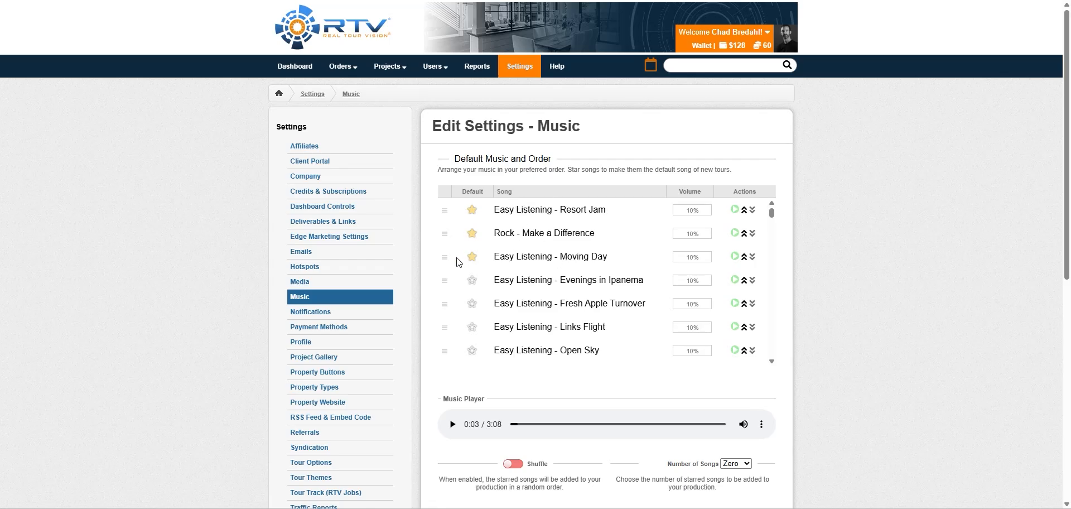
left_click_drag(444, 258, 445, 235)
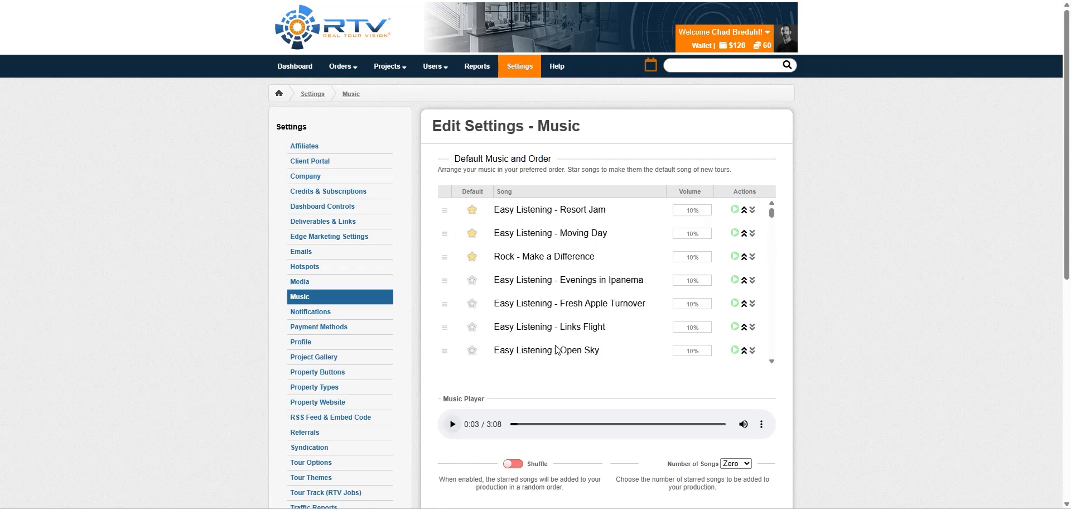
Play the loaded song in the music player and check the player's download and playback speed options
left_click(451, 429)
left_click(761, 424)
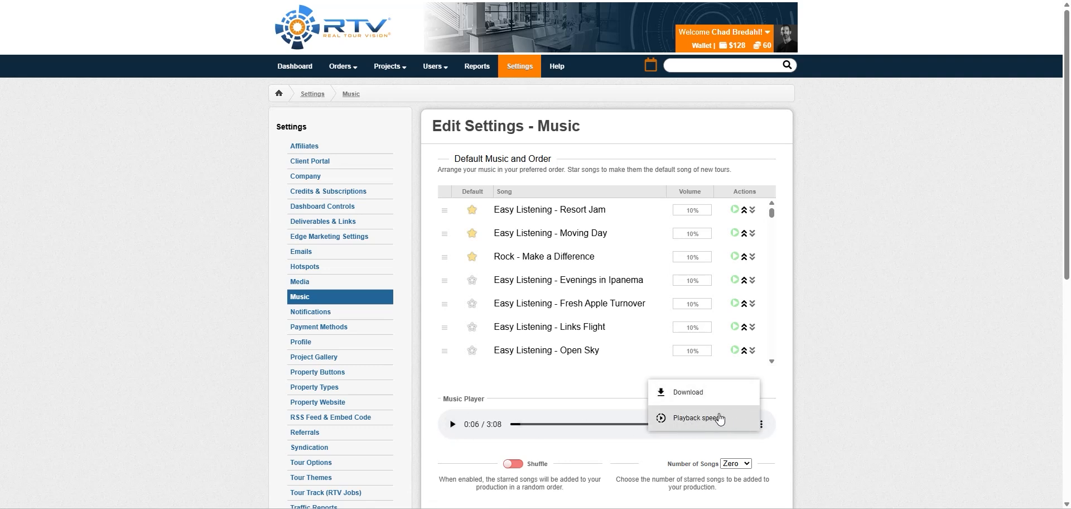
left_click(857, 337)
Set the number of starred songs added to a production to One and save the music settings
scroll(833, 329, "down", 1)
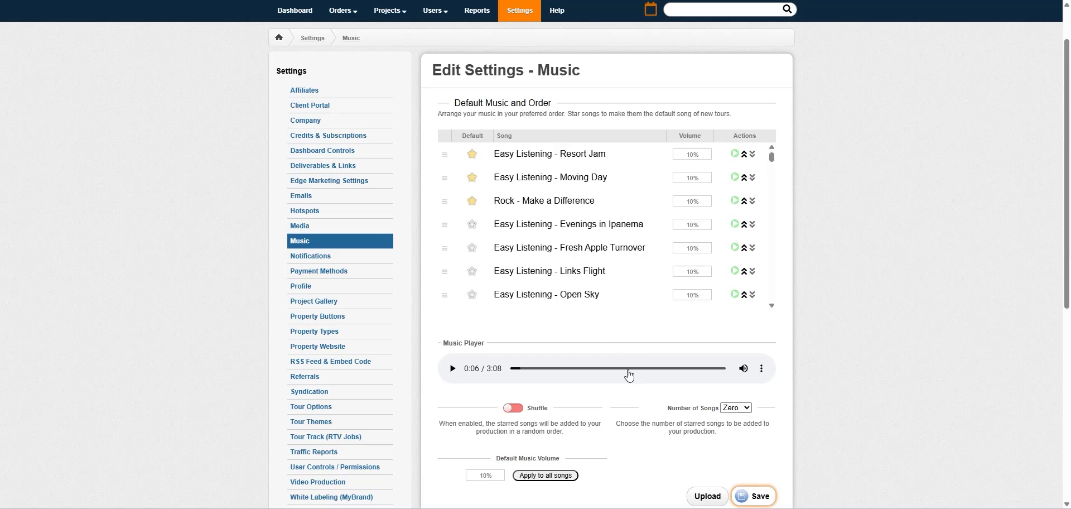
left_click(748, 409)
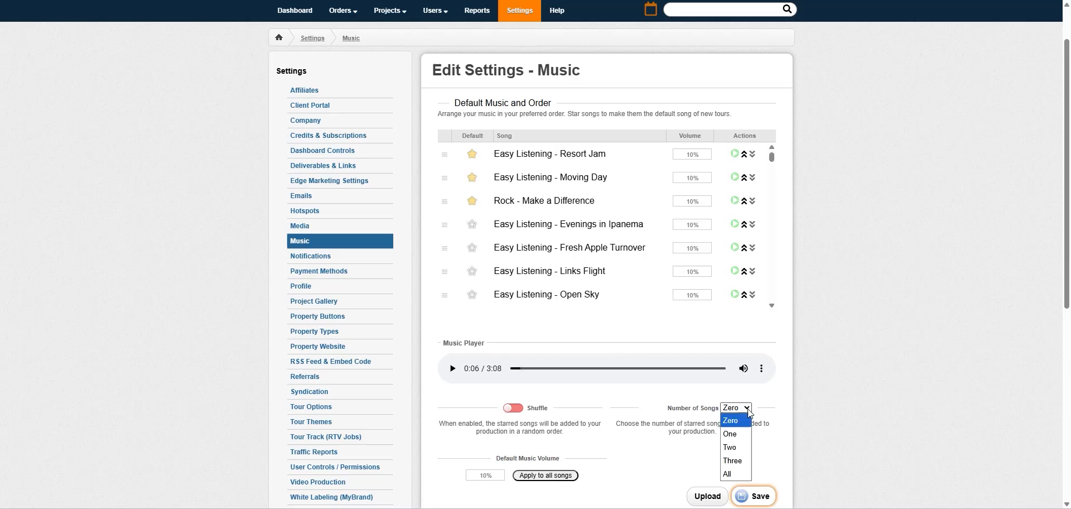
left_click(730, 434)
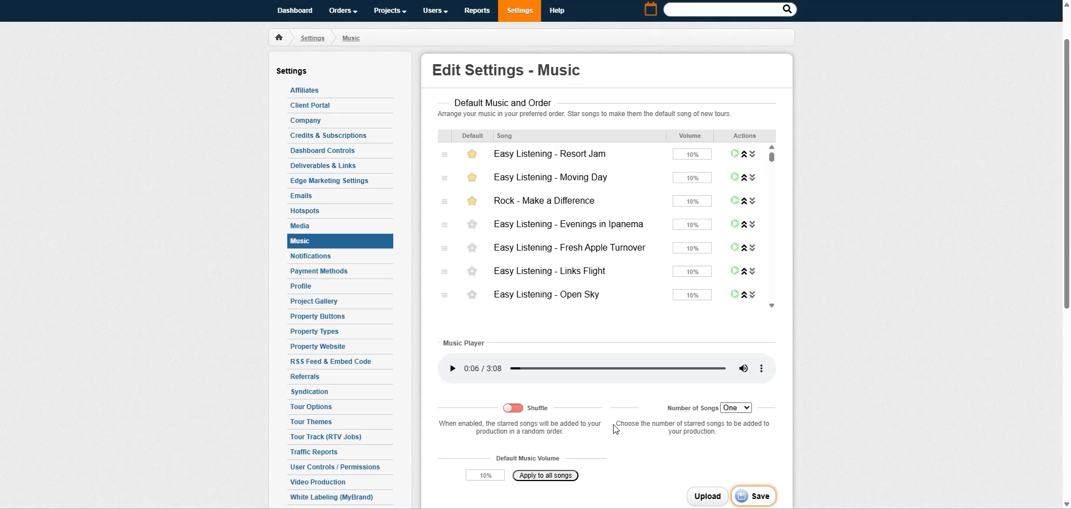
left_click(761, 500)
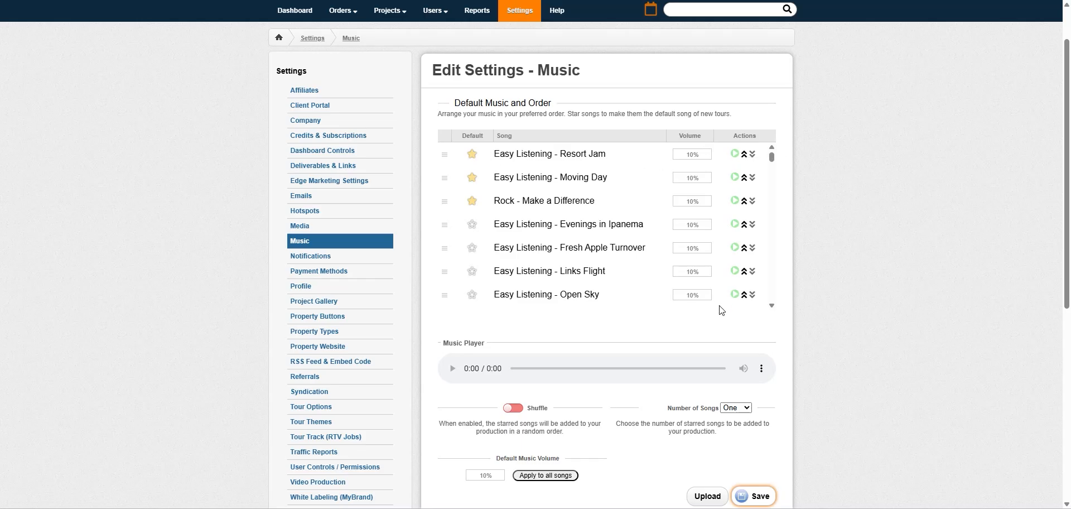
Set the number of starred songs to Three and enable Shuffle
left_click(747, 412)
left_click(737, 461)
left_click(514, 408)
Set the volume of Easy Listening - Resort Jam to 15% and of Easy Listening - Moving Day to 20%
left_click(683, 156)
type("15")
left_click(689, 178)
type("20")
left_click(694, 152)
Set the default music volume to 15%, apply it to all songs, and save the music settings
left_click(486, 474)
type("15")
left_click(545, 475)
left_click(763, 496)
Switch to the project's Media Manager and open the Music Editor for that project
mouse_move(401, 17)
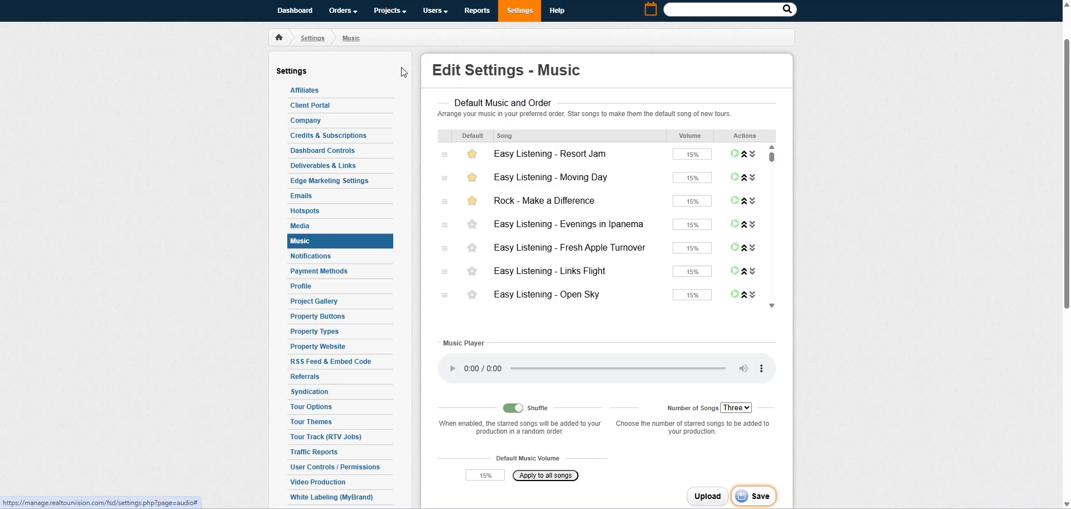
left_click(410, 54)
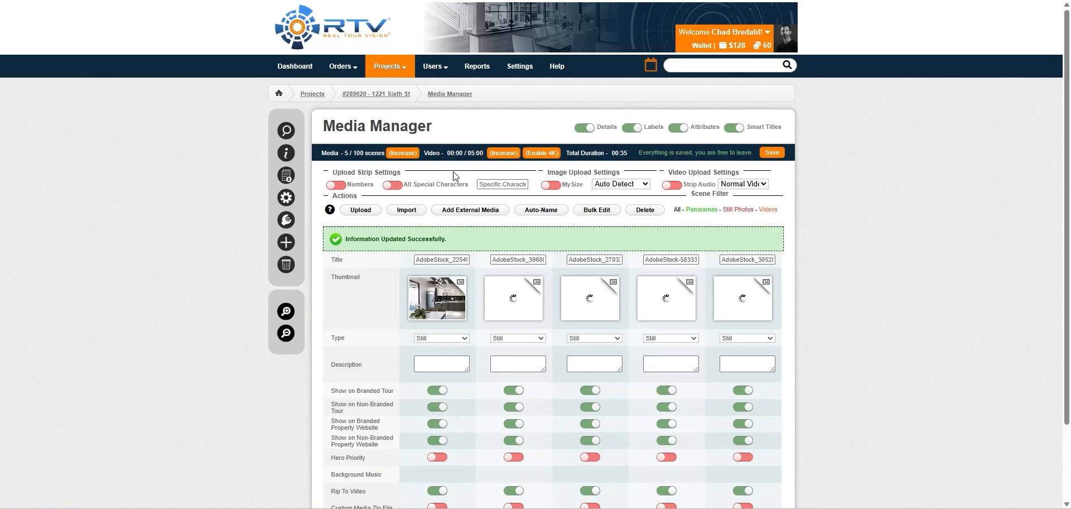
mouse_move(286, 220)
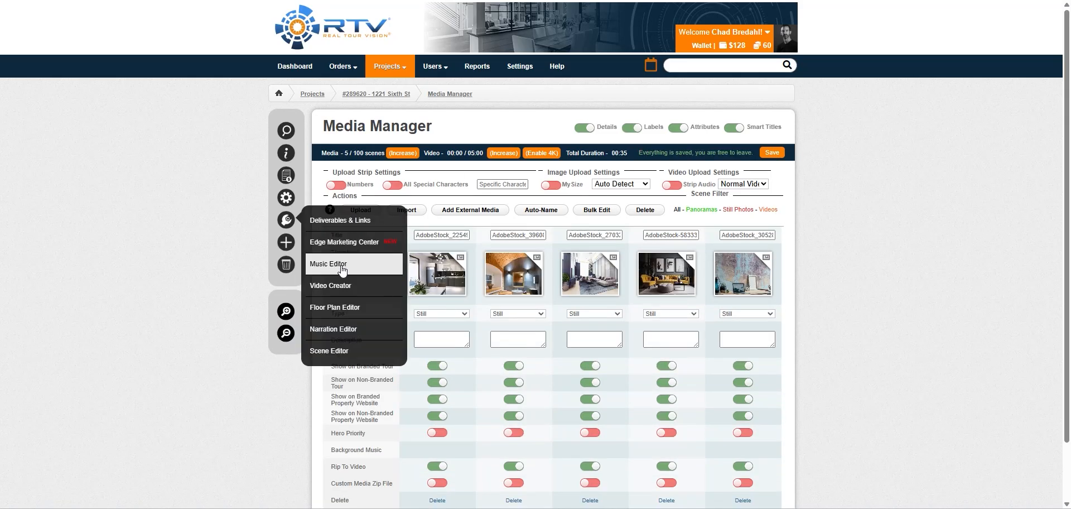
left_click(237, 265)
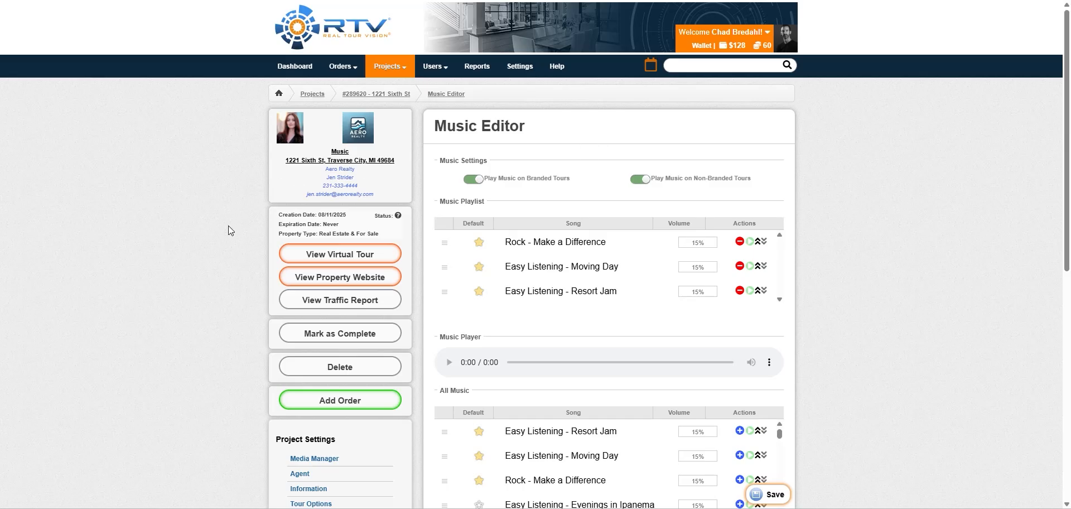
scroll(188, 273, "down", 3)
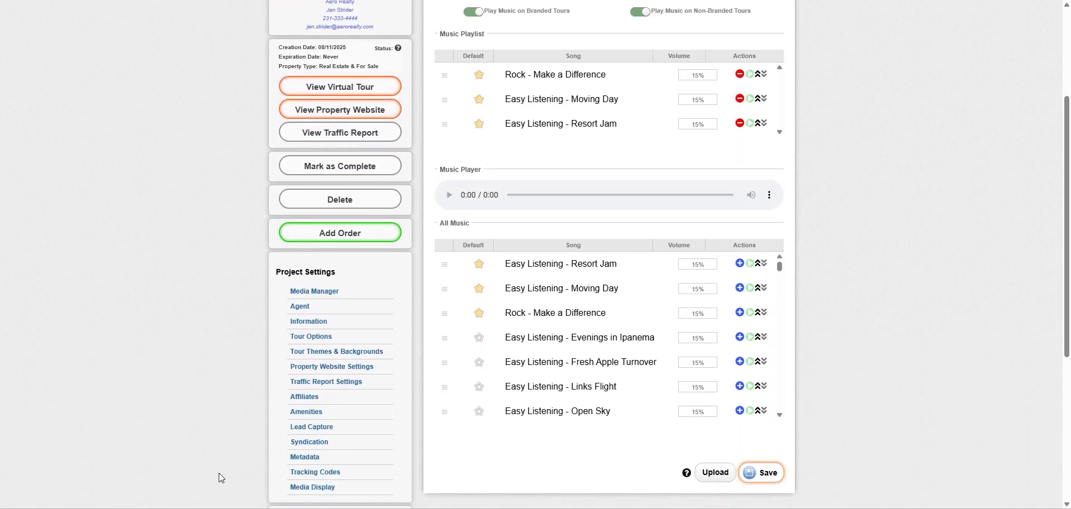
scroll(195, 272, "down", 4)
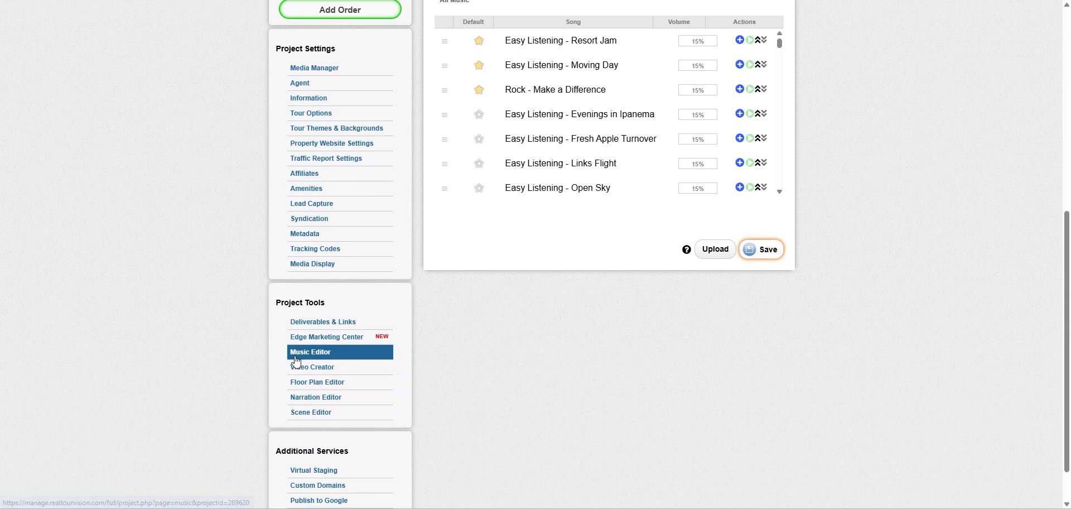
left_click(337, 362)
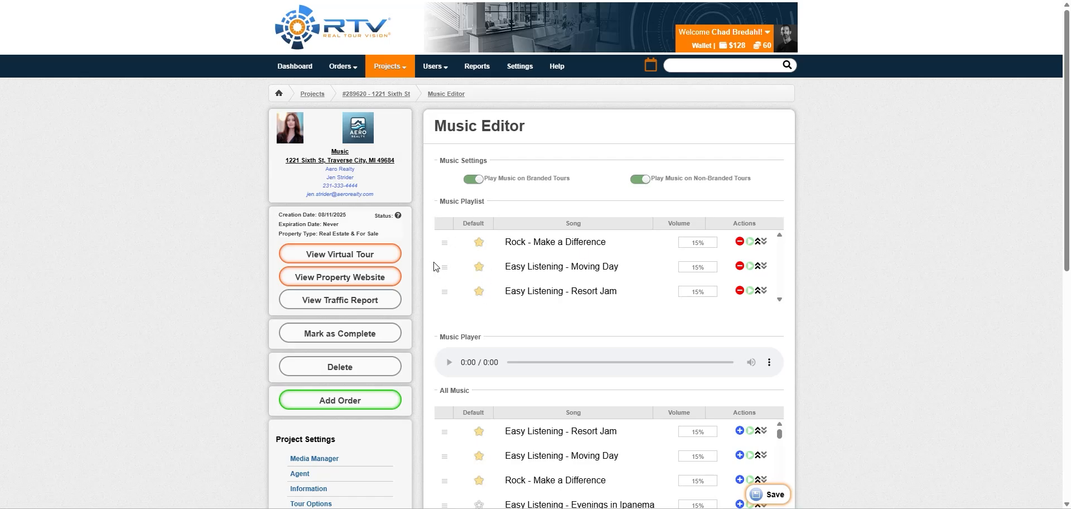
Move Easy Listening - Moving Day to the start of the project playlist and remove Easy Listening - Resort Jam
left_click_drag(446, 272, 449, 241)
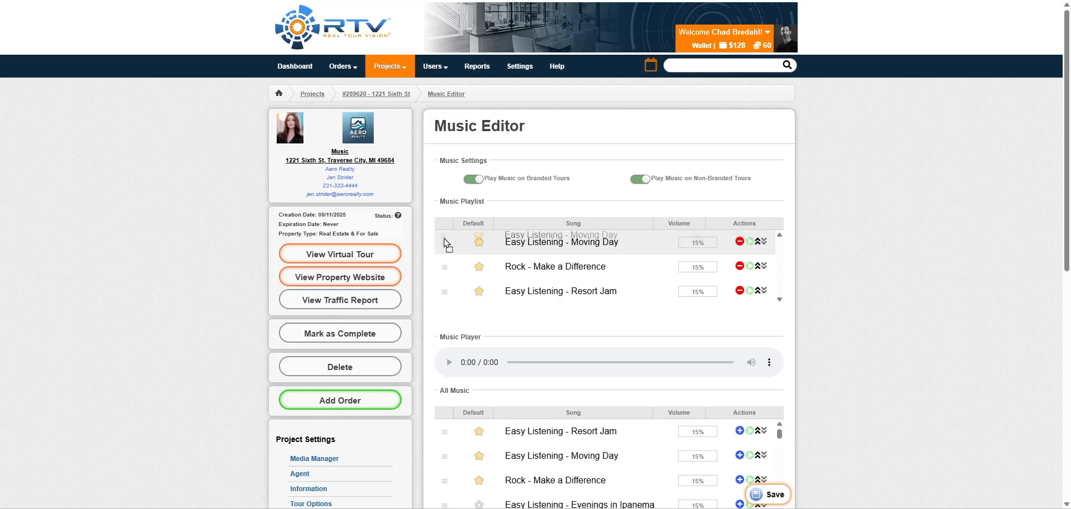
left_click(740, 290)
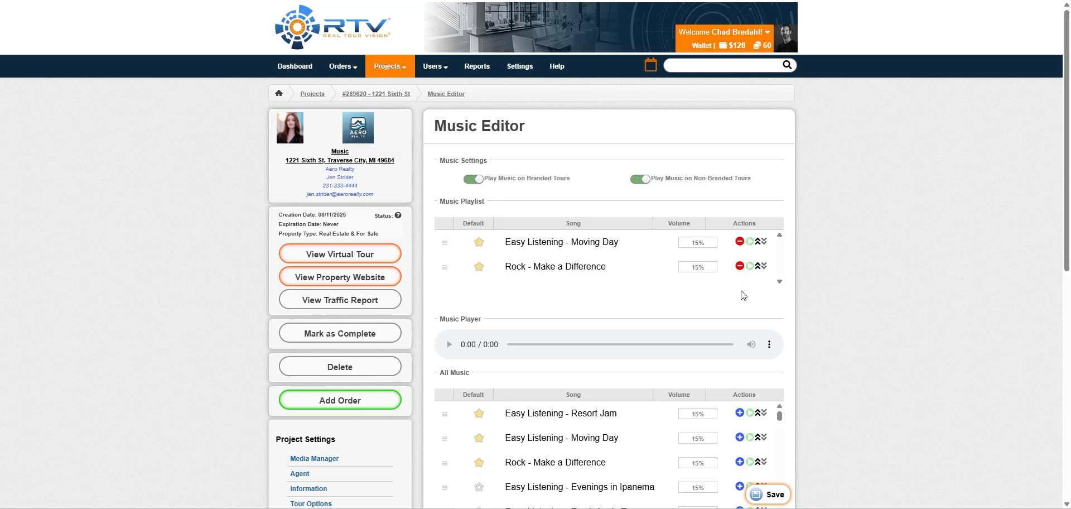
Add Easy Listening - Sunday Crosswords from the full music list to the project playlist
scroll(652, 454, "down", 3)
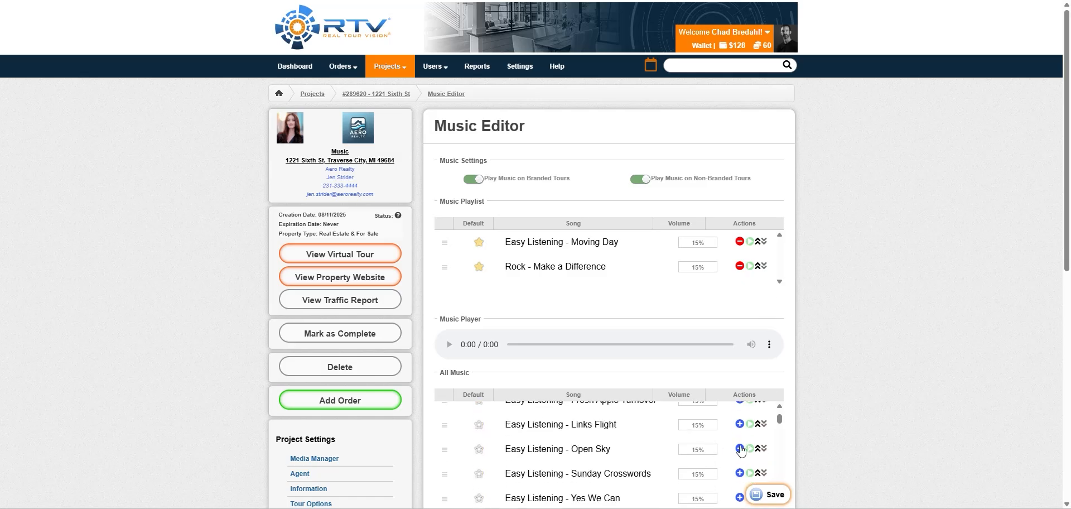
scroll(865, 382, "down", 2)
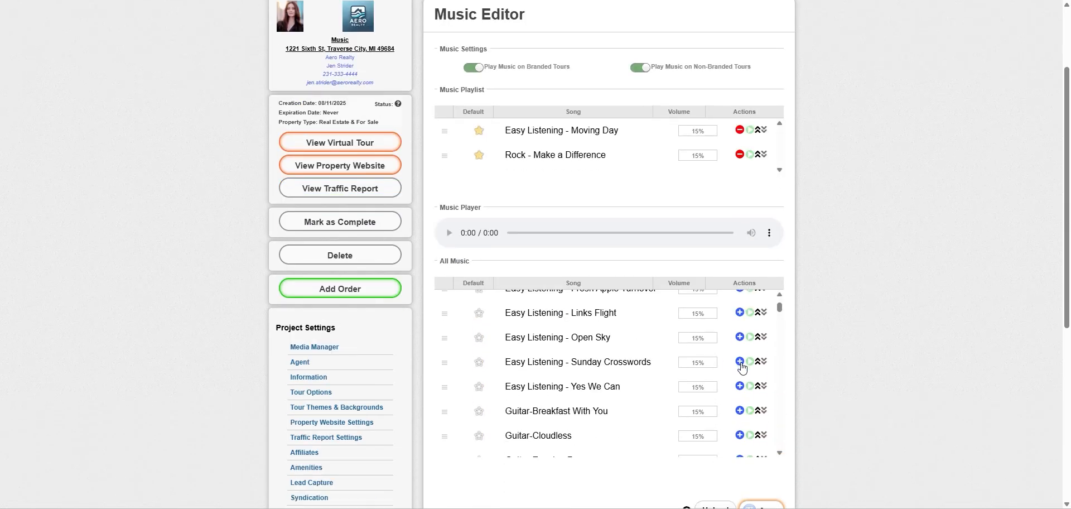
left_click(739, 361)
scroll(842, 291, "up", 2)
scroll(841, 291, "down", 2)
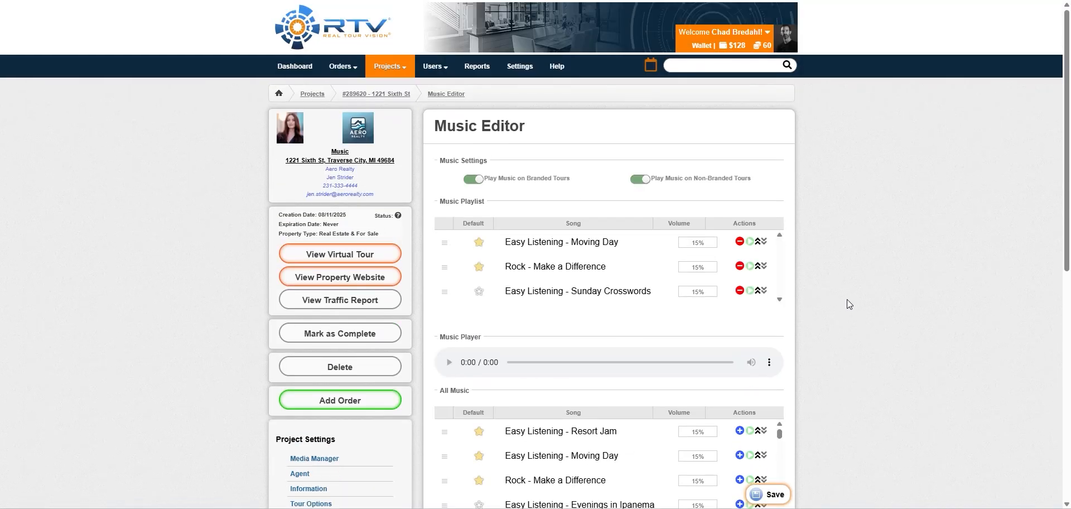
Preview the project's virtual tour with audio enabled, pausing and resuming playback
left_click(336, 259)
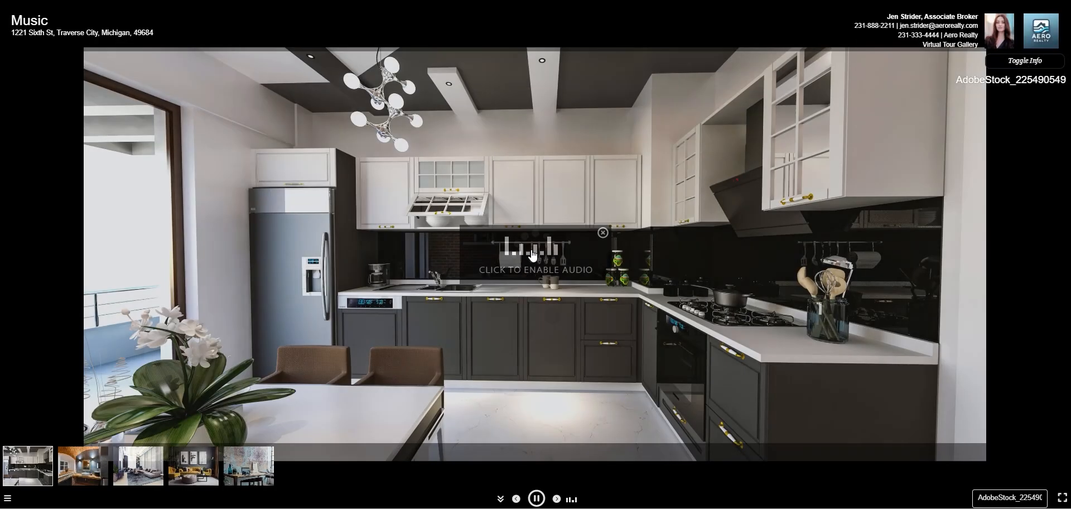
left_click(532, 255)
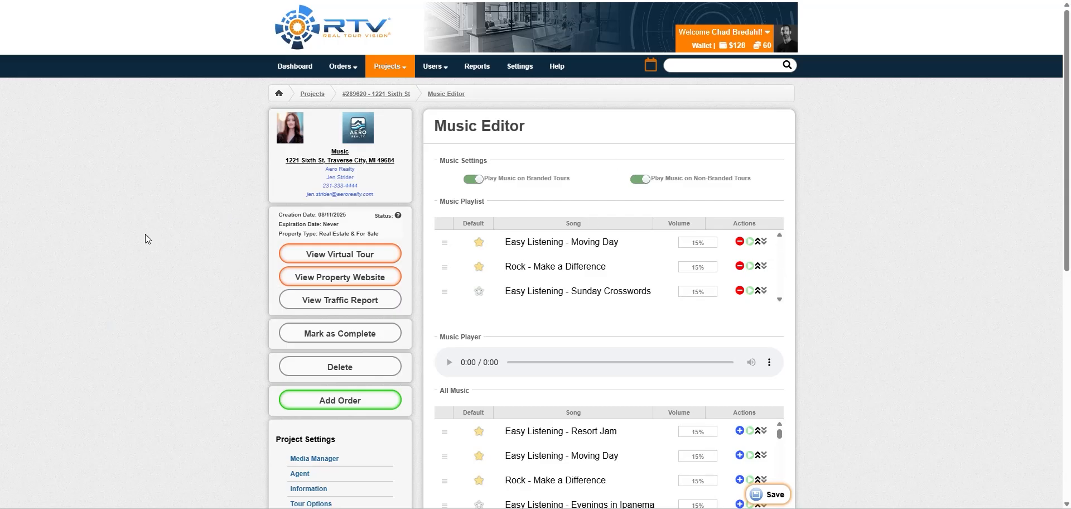
left_click(333, 257)
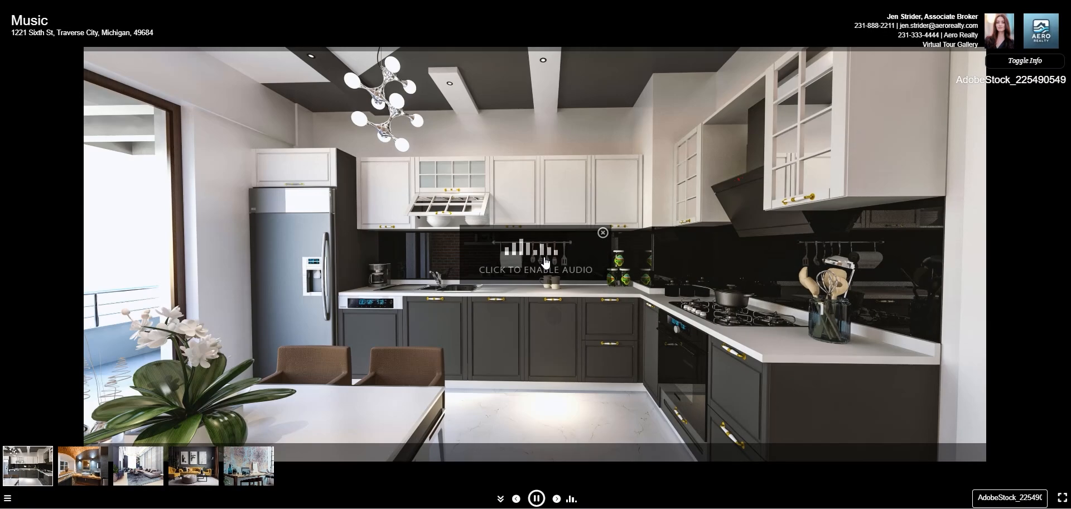
left_click(544, 262)
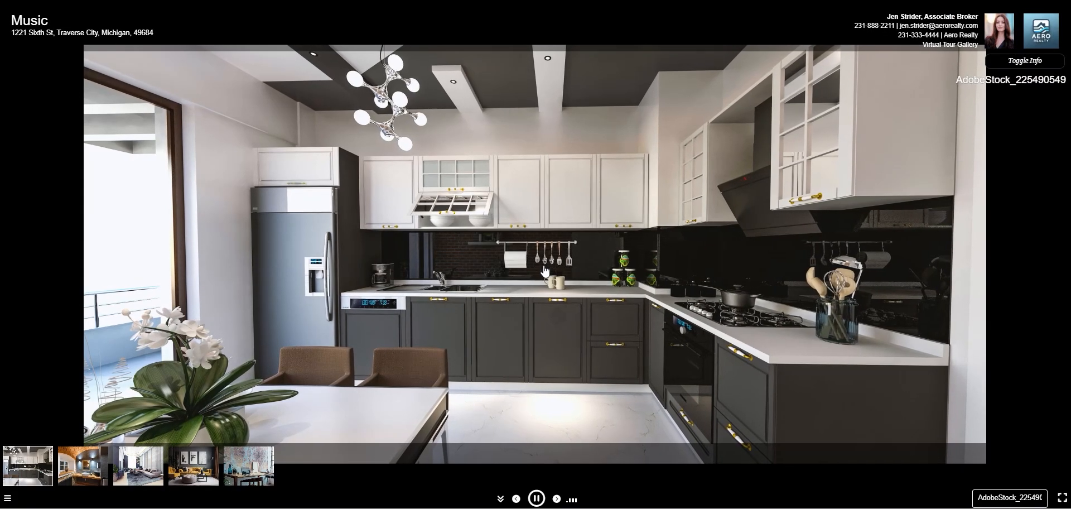
left_click(537, 497)
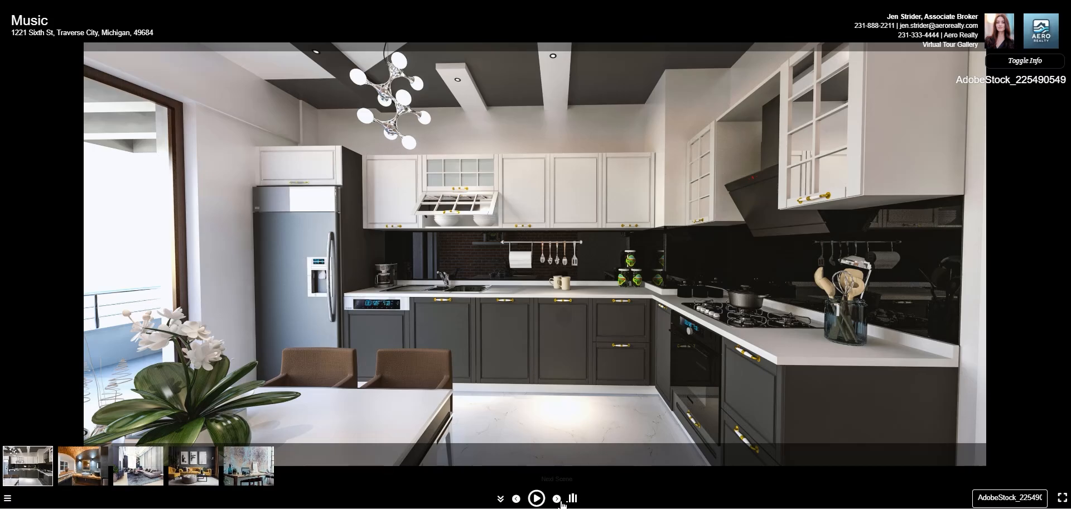
left_click(536, 501)
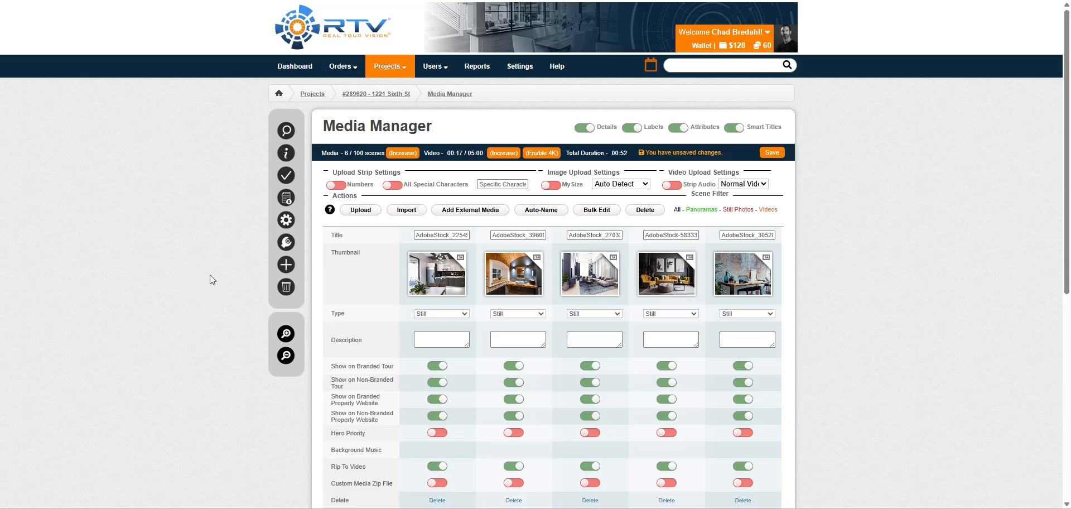
Turn off Background Music for the video scene, number 6, in the Media Manager and save the project media
scroll(210, 273, "down", 4)
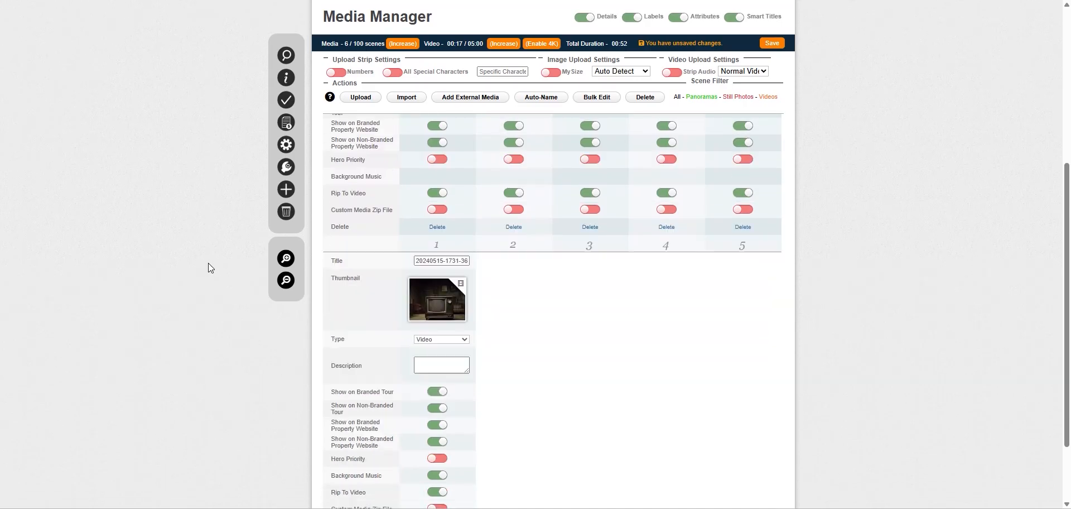
scroll(208, 268, "down", 3)
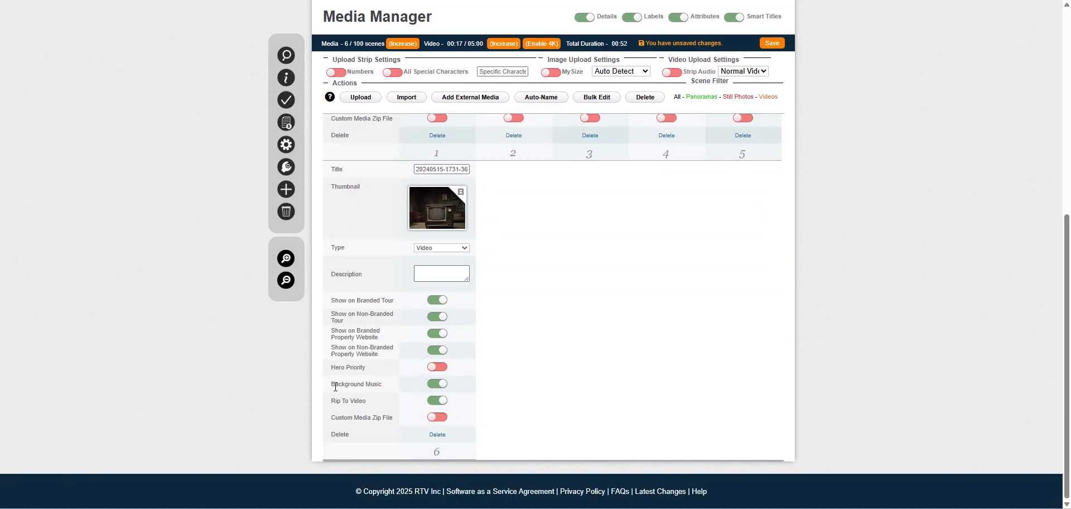
left_click(437, 384)
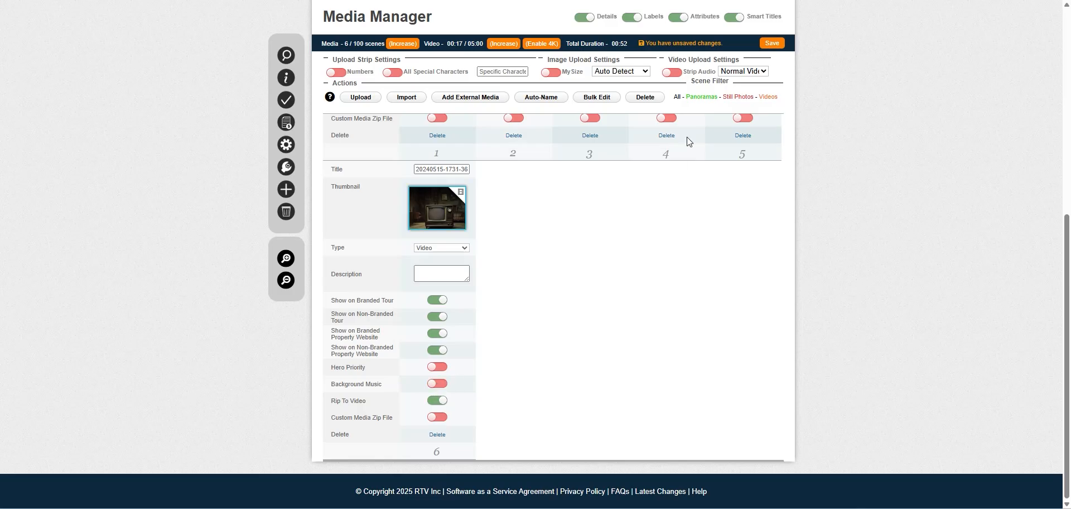
left_click(772, 43)
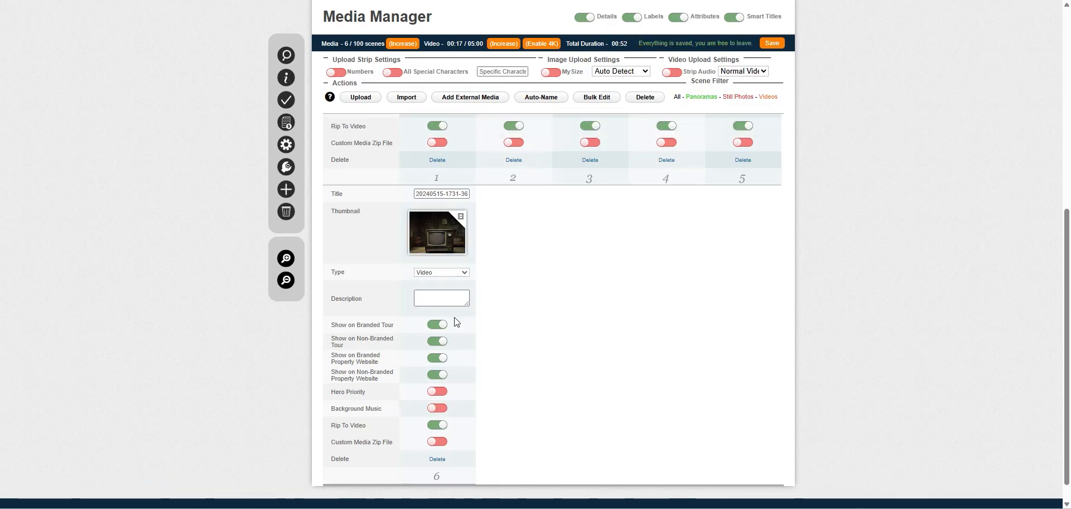
Preview the project's virtual tour with audio enabled, advancing through the scenes to the video scene, and toggle its playback
scroll(344, 417, "down", 1)
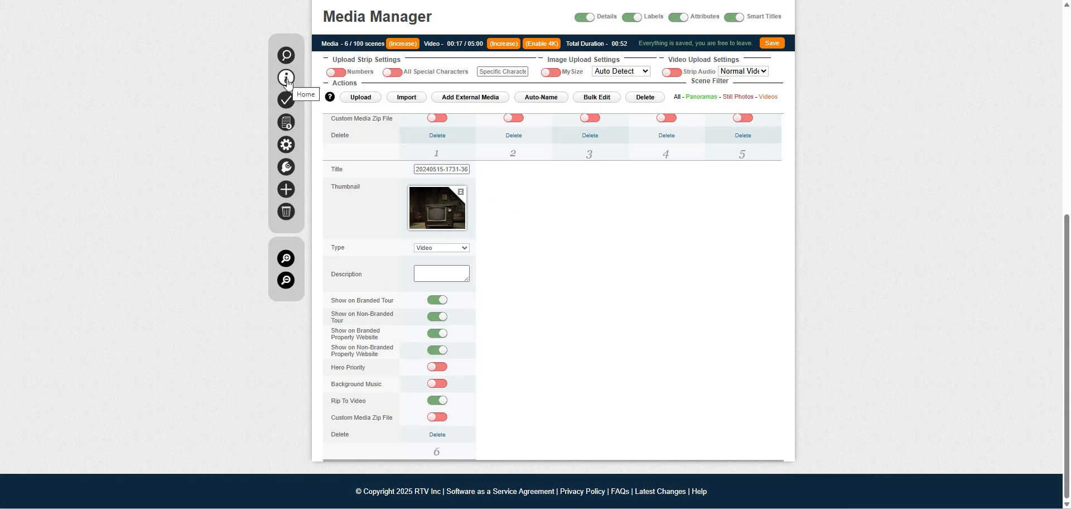
left_click(340, 56)
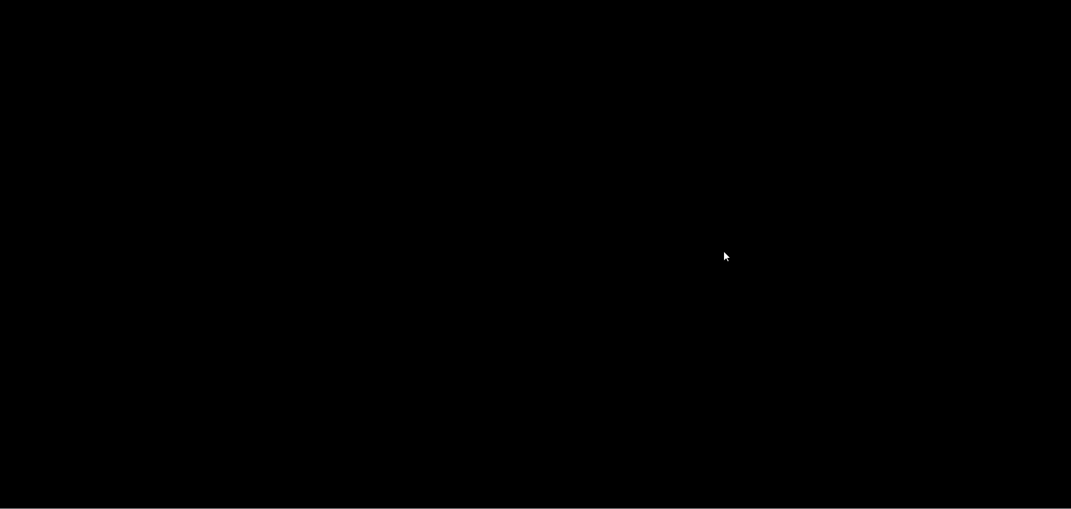
left_click(539, 264)
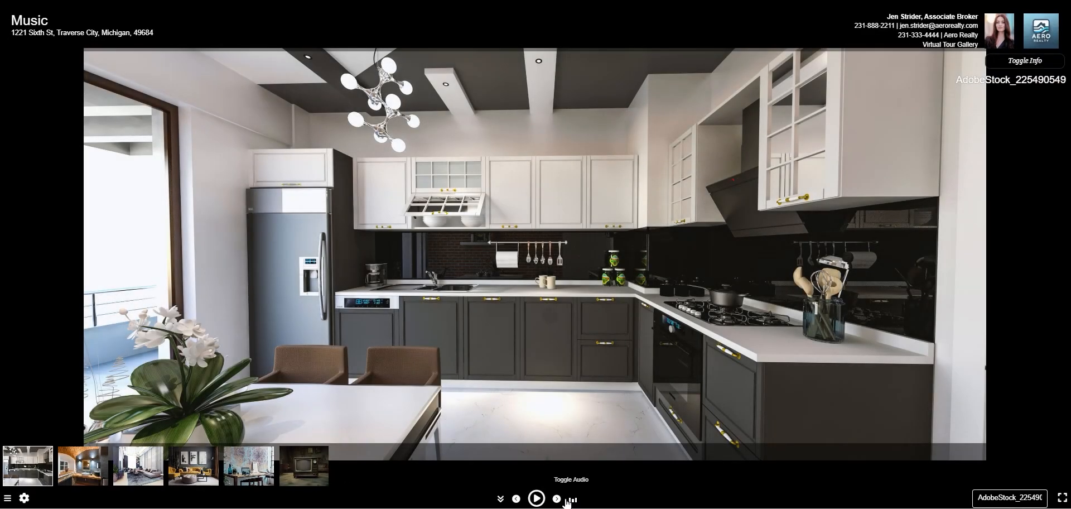
left_click(556, 501)
left_click(556, 500)
left_click(556, 501)
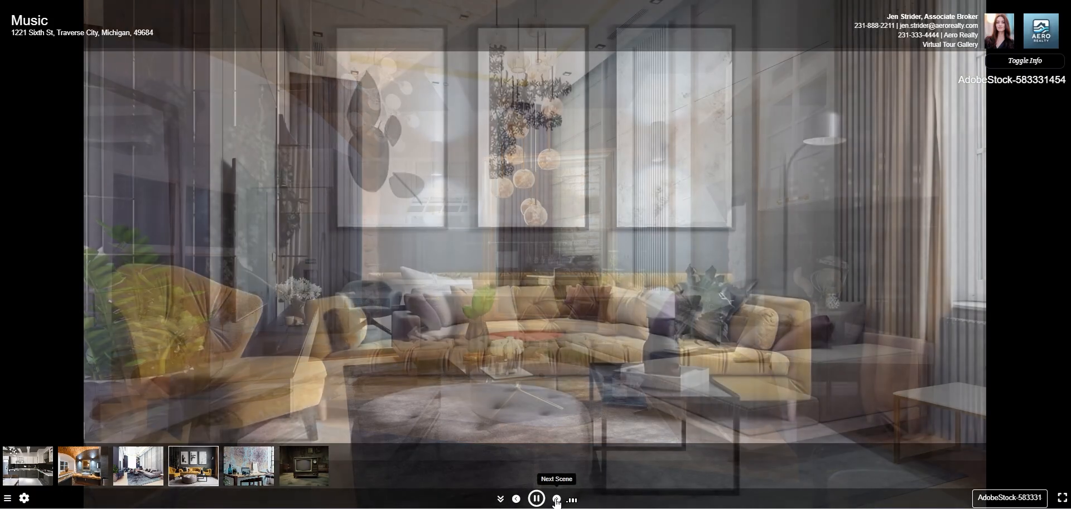
left_click(557, 500)
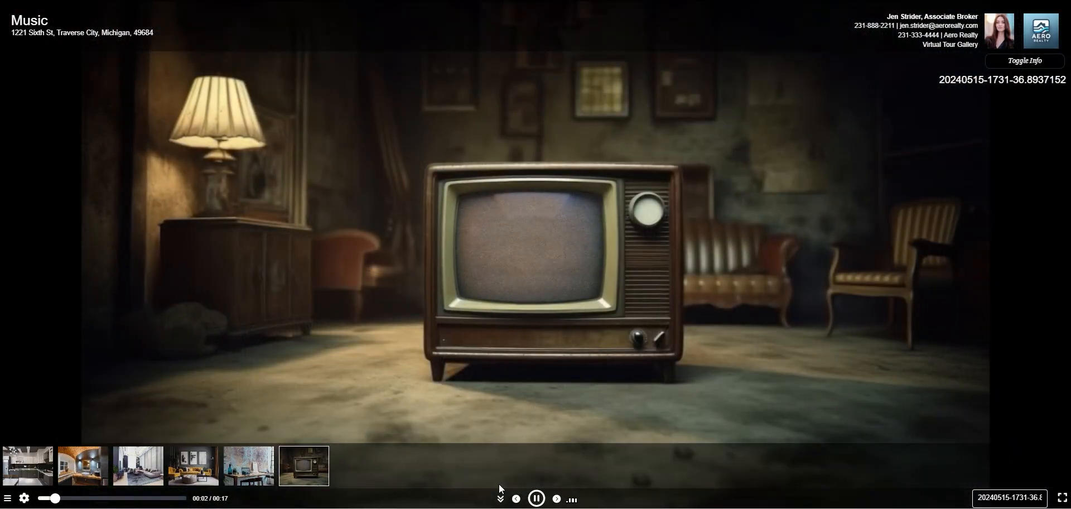
left_click(536, 498)
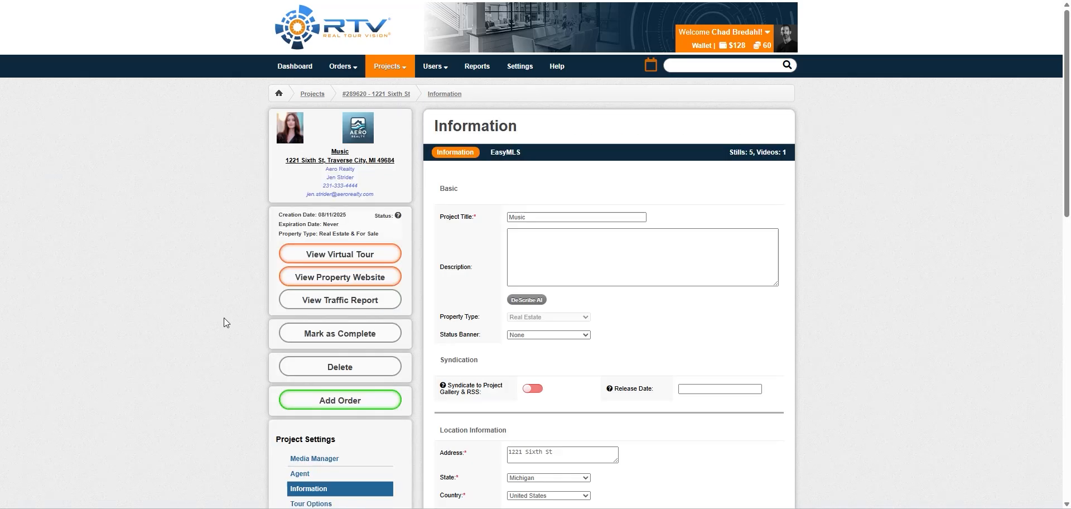
In the project's Music Editor, switch Play Music on Non-Branded Tours off and back on
scroll(222, 317, "down", 10)
left_click(310, 240)
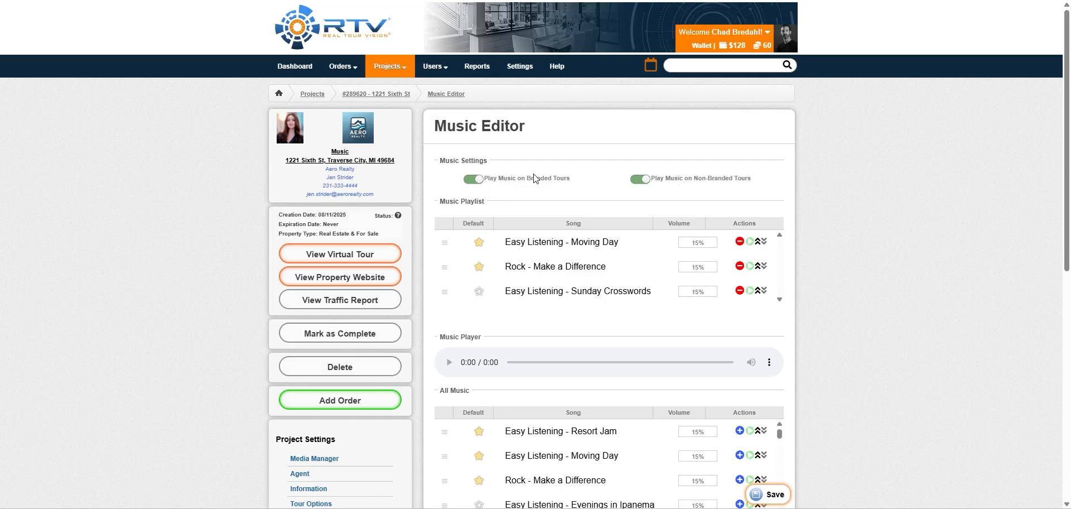
left_click(636, 179)
left_click(636, 180)
Open the Property Website Settings and examine the Audio options for the branded page
scroll(195, 308, "down", 3)
scroll(195, 308, "down", 4)
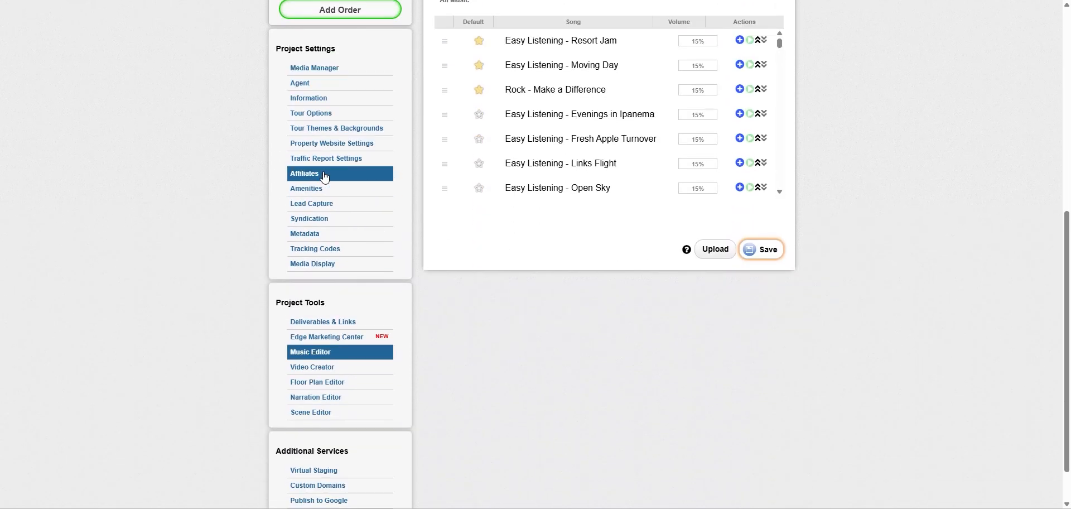
left_click(342, 144)
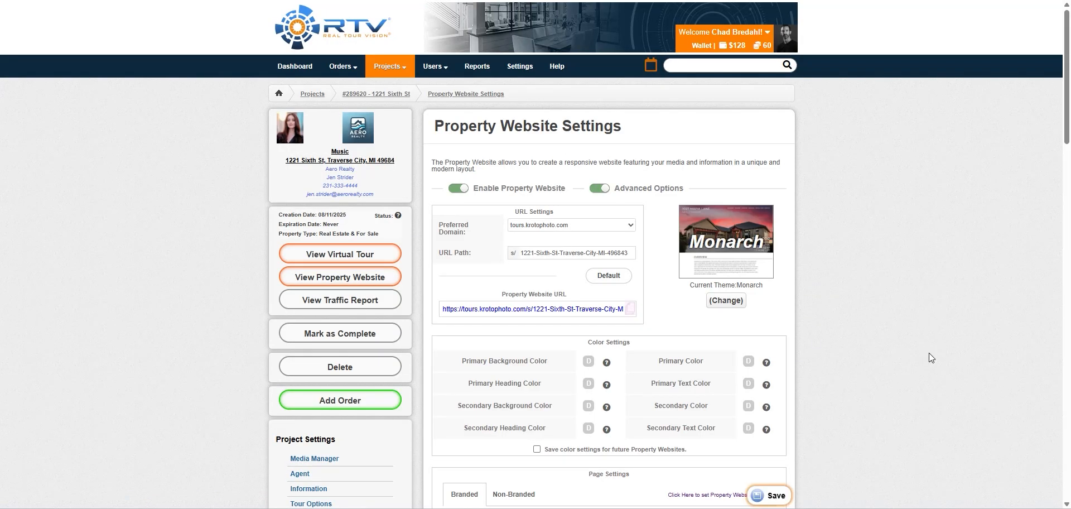
scroll(862, 299, "down", 7)
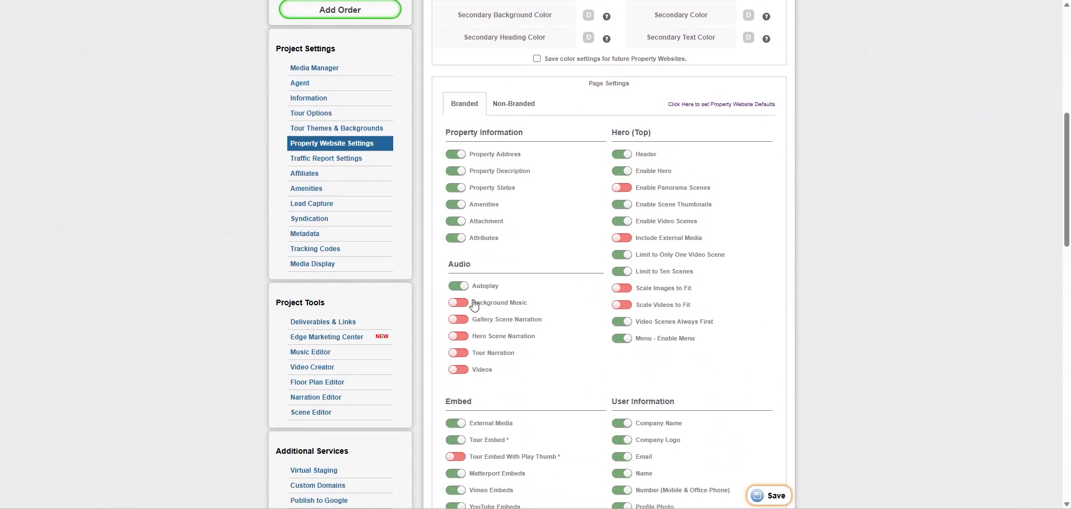
scroll(216, 259, "up", 6)
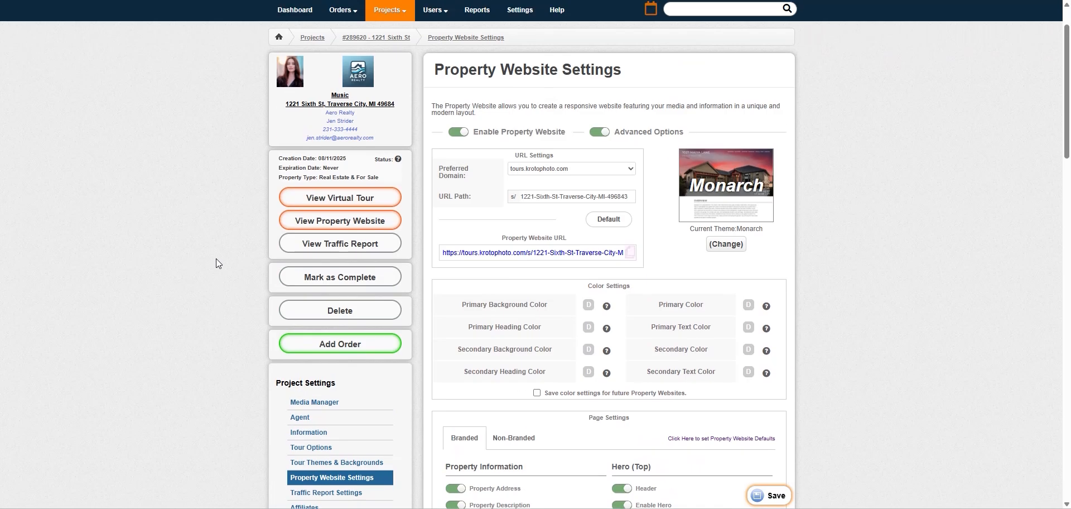
View the property website and check its hero video and gallery sections for background music
left_click(311, 220)
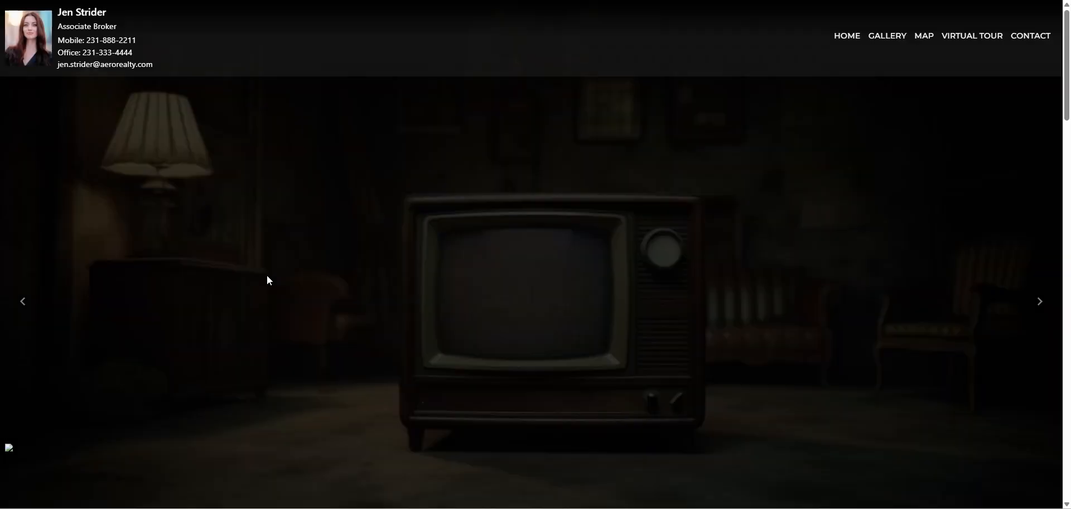
scroll(729, 336, "down", 2)
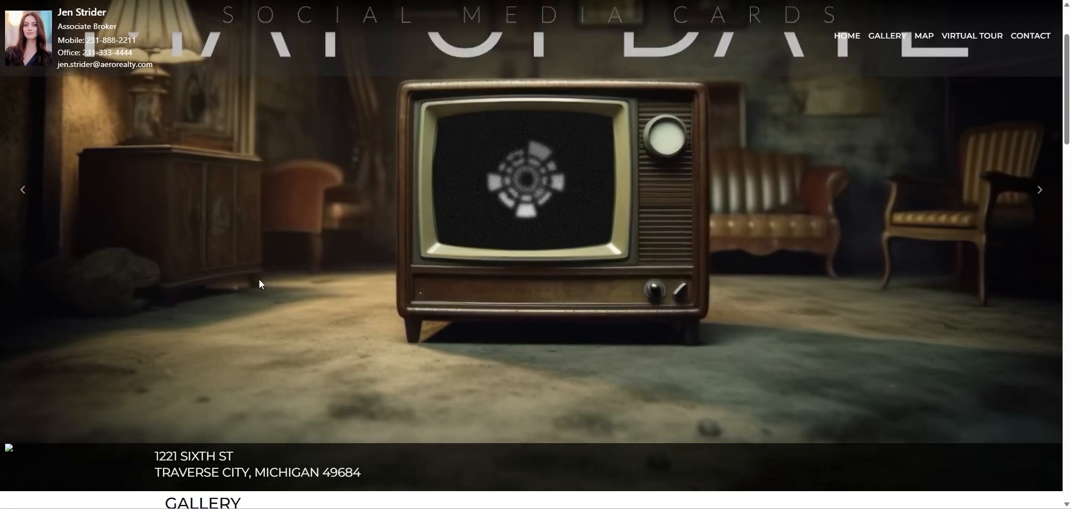
scroll(282, 279, "down", 9)
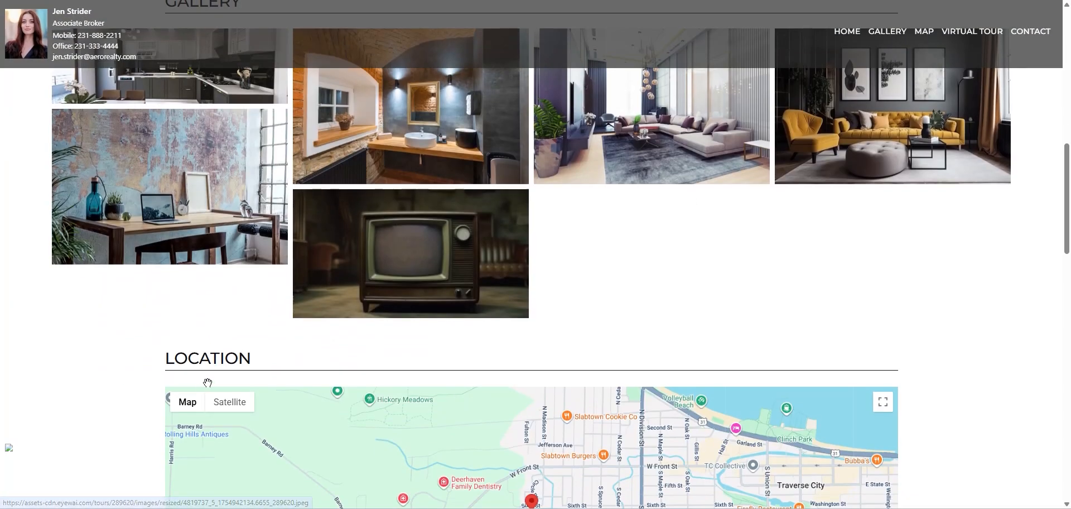
scroll(512, 246, "up", 11)
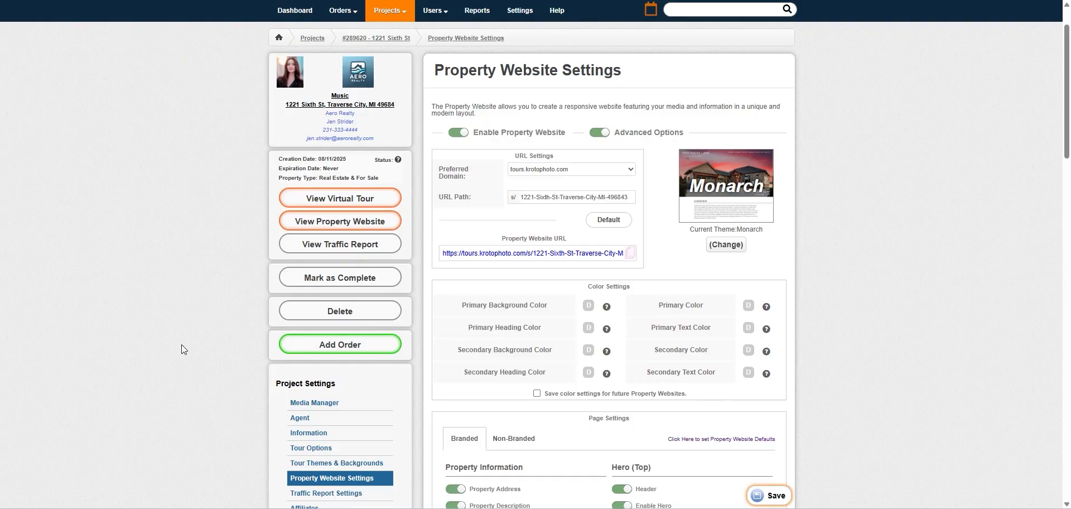
Turn on Background Music in the Audio options of the branded property website's page settings
scroll(192, 340, "down", 6)
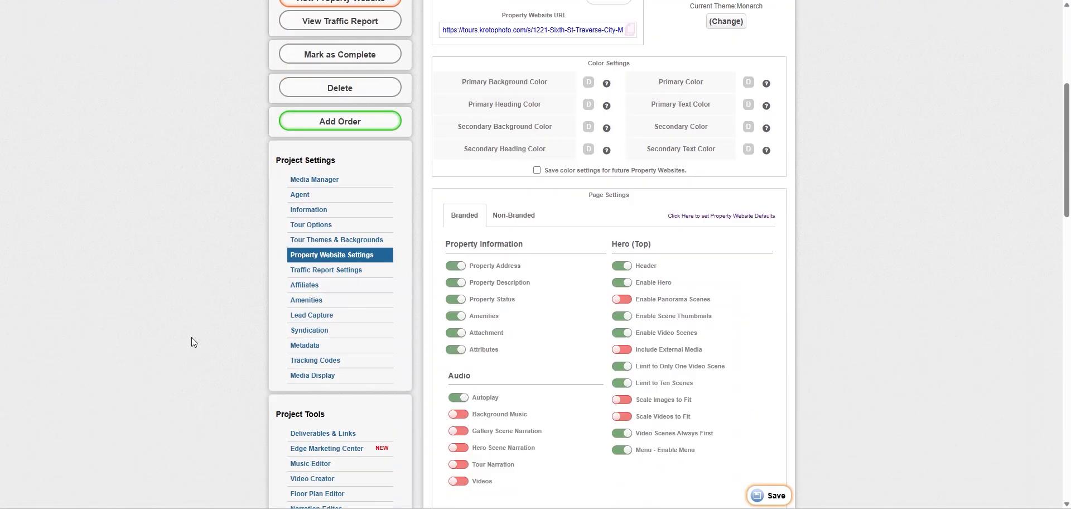
left_click(456, 305)
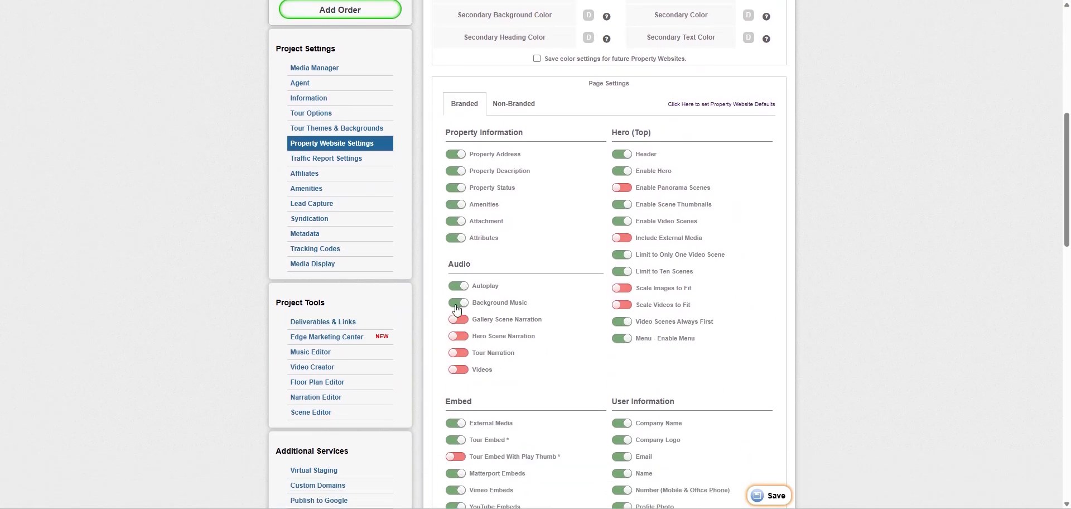
scroll(761, 27, "down", 2)
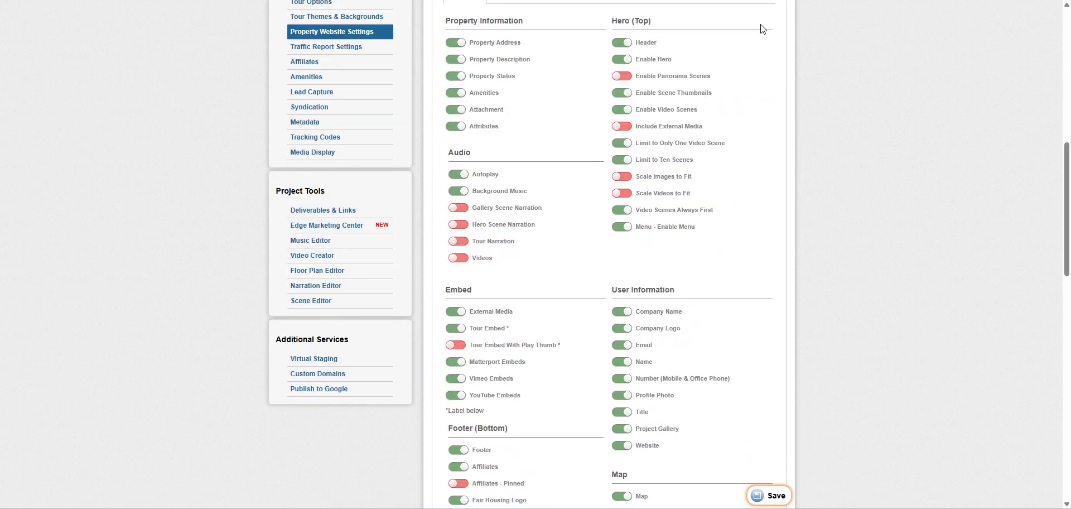
scroll(513, 191, "up", 9)
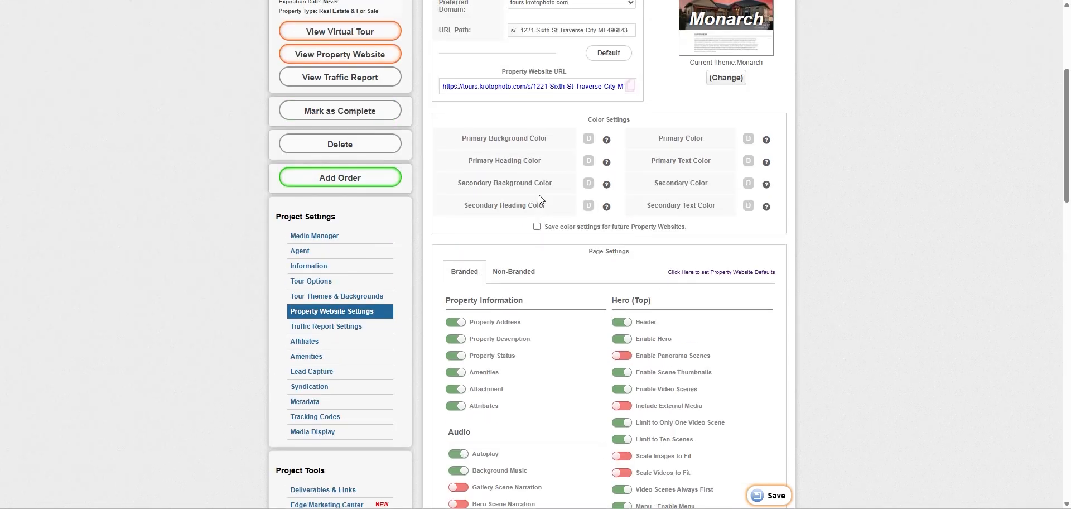
Preview the property website with audio enabled, checking the hero video, gallery and location sections
left_click(360, 286)
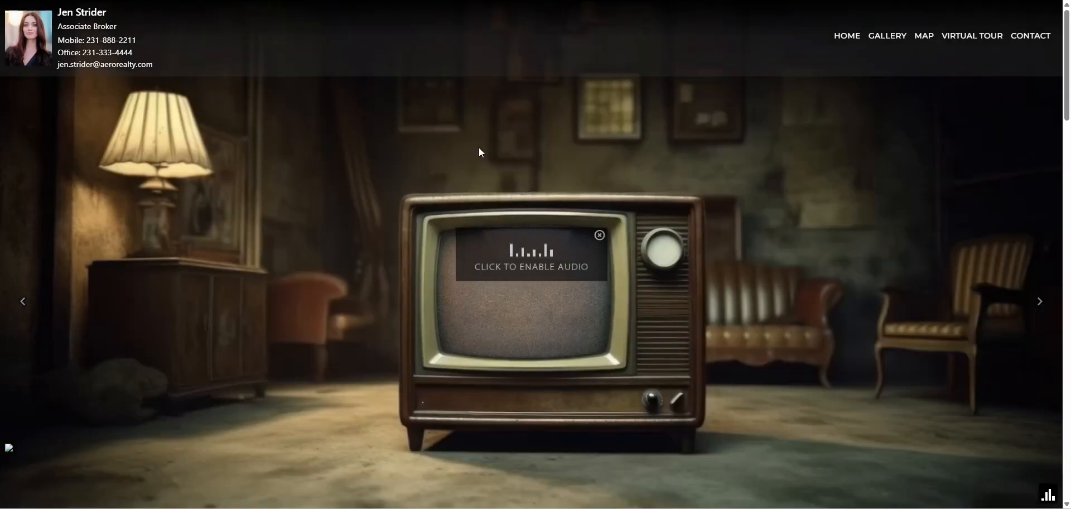
left_click(539, 264)
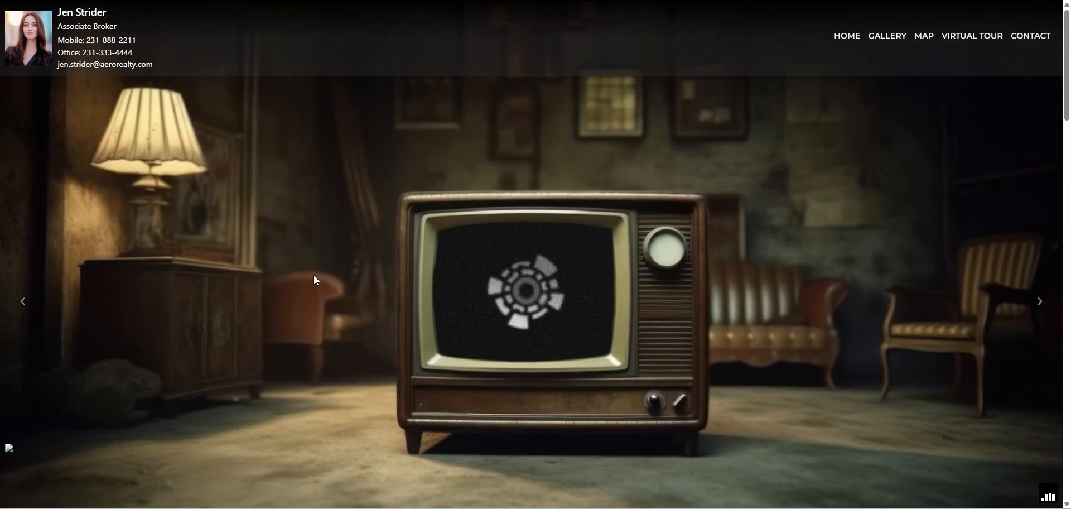
scroll(314, 275, "down", 7)
scroll(313, 275, "down", 4)
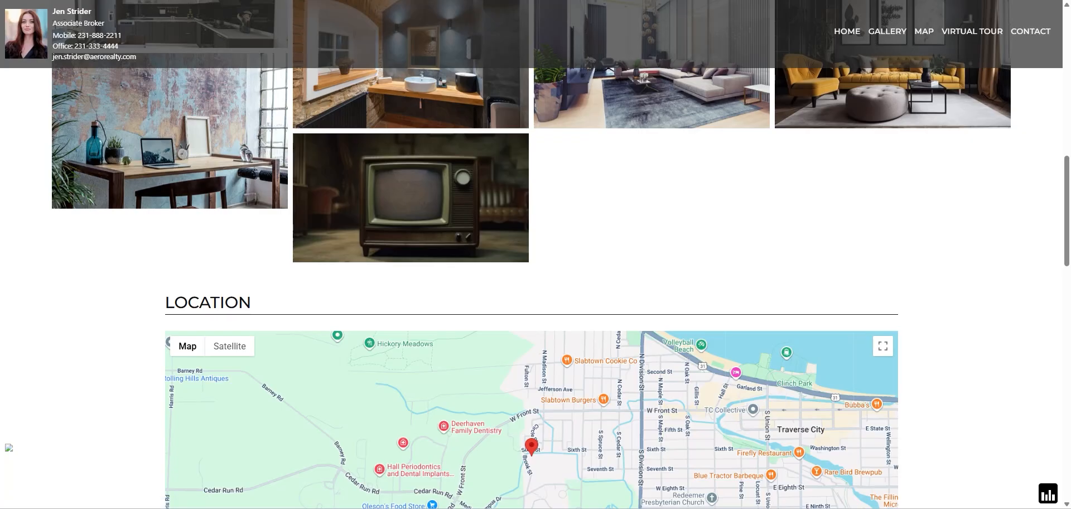
left_click(189, 0)
Turn on Background Music for the video scene, number 6, in the Media Manager and save the project media
scroll(162, 296, "down", 7)
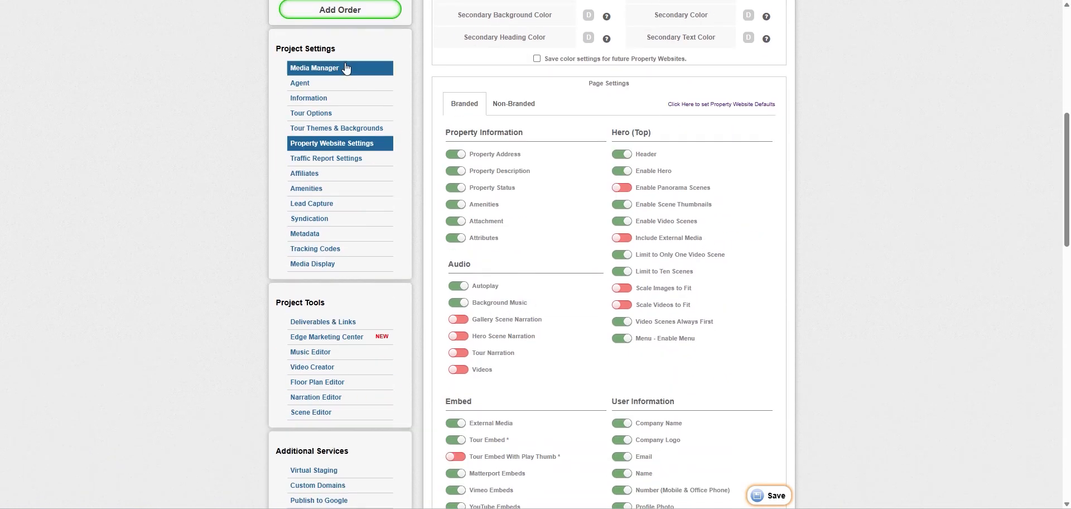
left_click(341, 70)
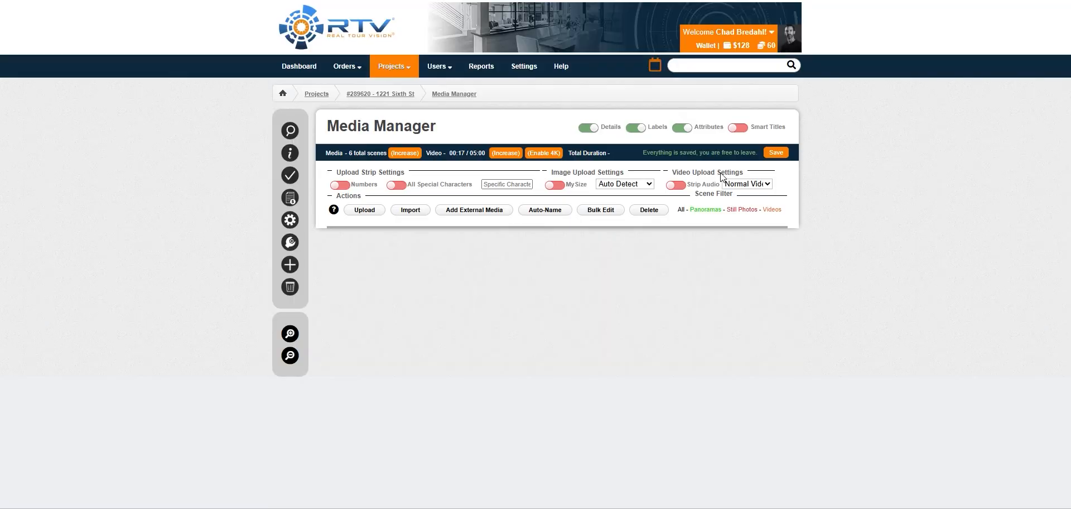
scroll(854, 276, "down", 10)
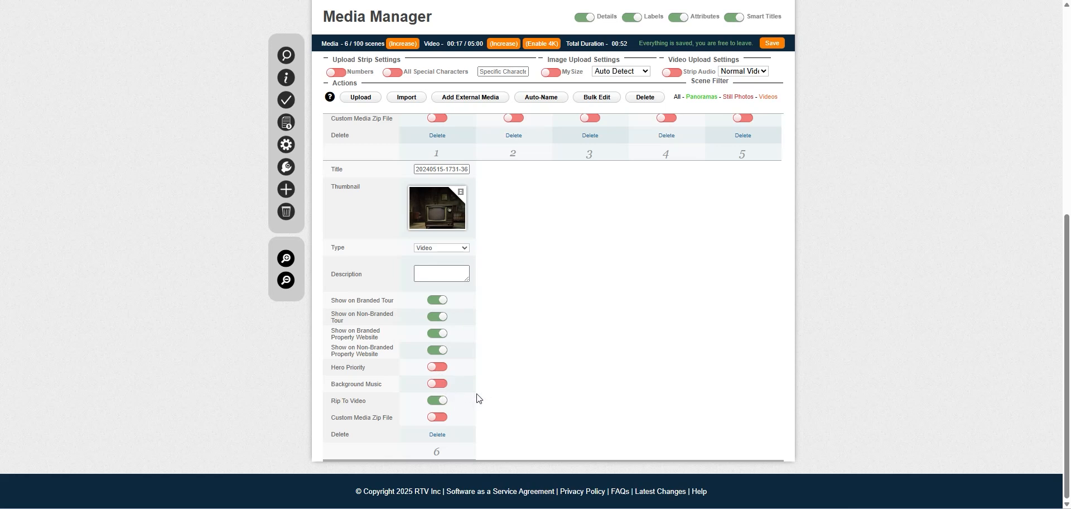
left_click(438, 384)
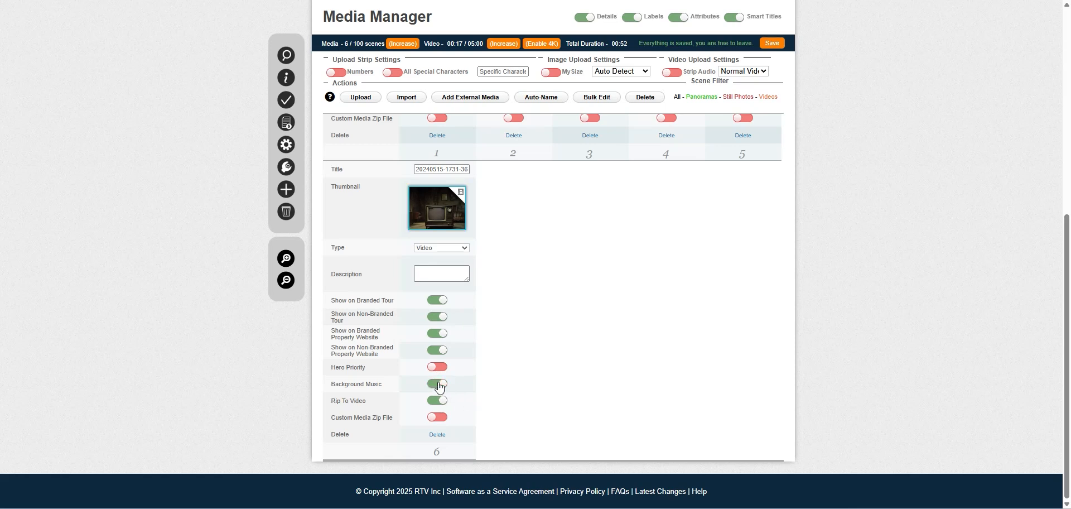
left_click(775, 44)
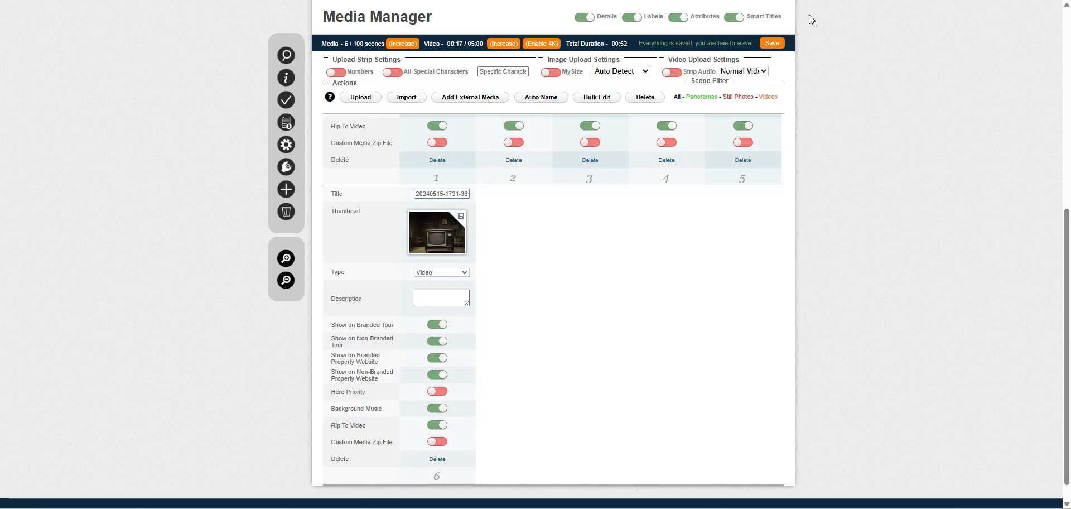
Recheck the property website with audio enabled, comparing the background music at the hero video and the sections below it
left_click(773, 0)
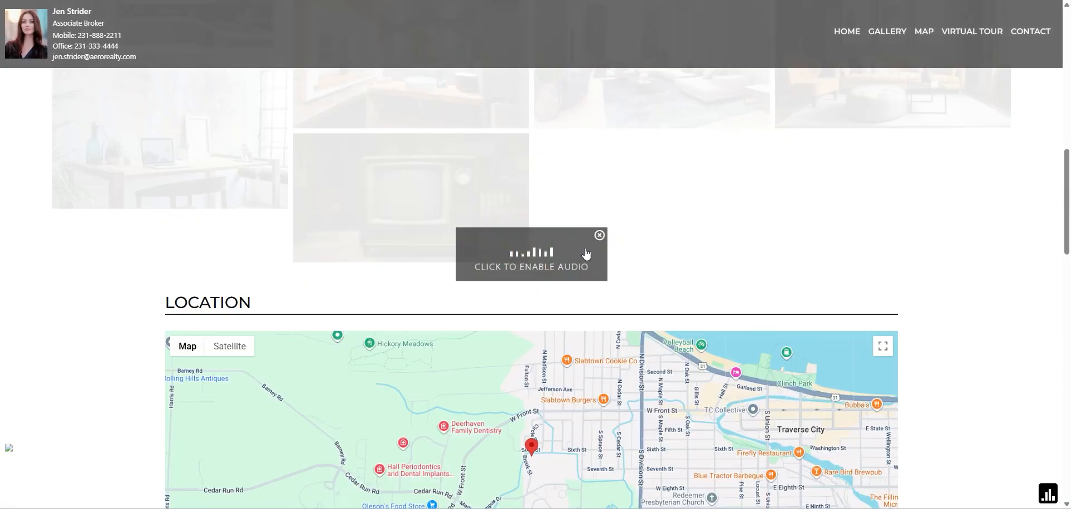
left_click(533, 252)
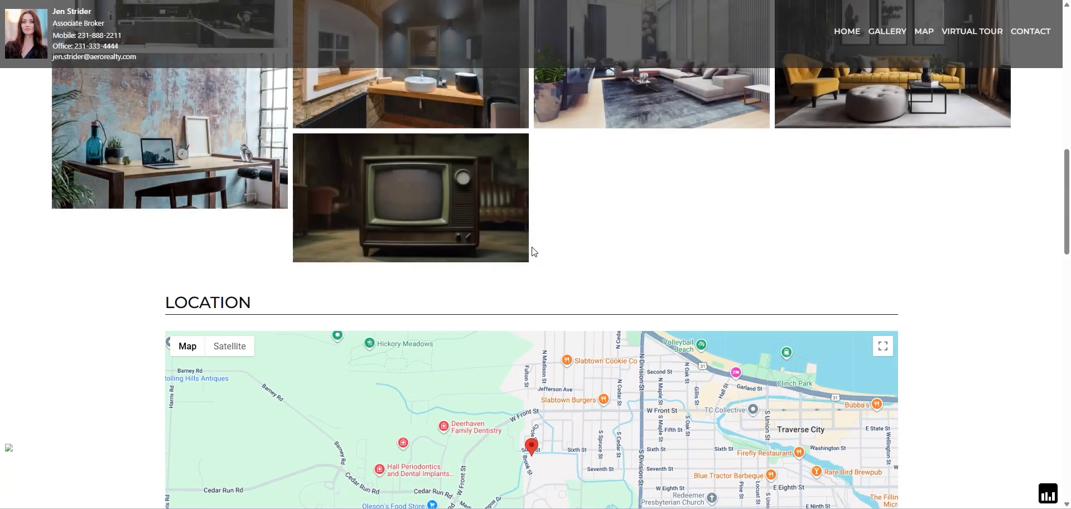
scroll(862, 274, "down", 7)
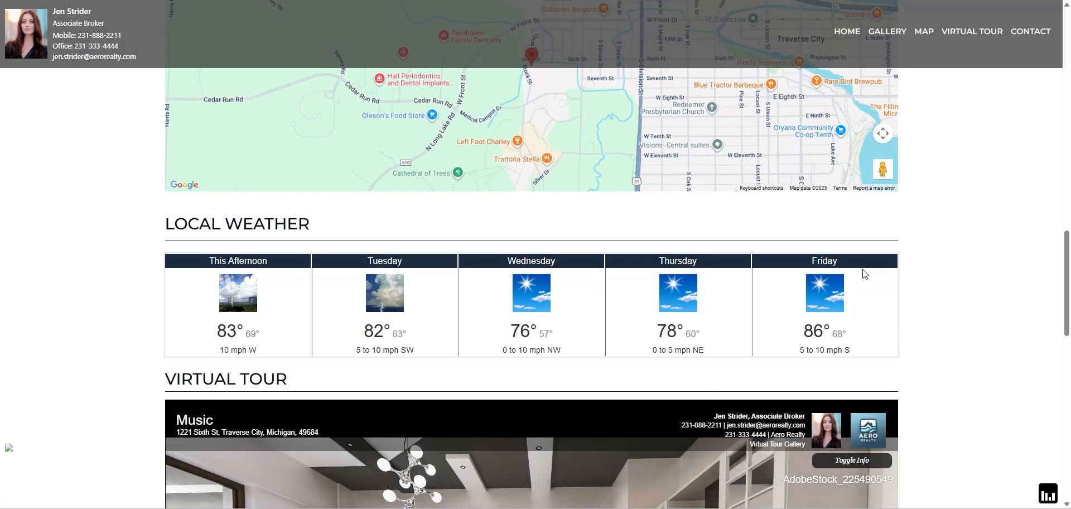
scroll(863, 274, "up", 10)
scroll(862, 270, "up", 9)
scroll(862, 270, "down", 12)
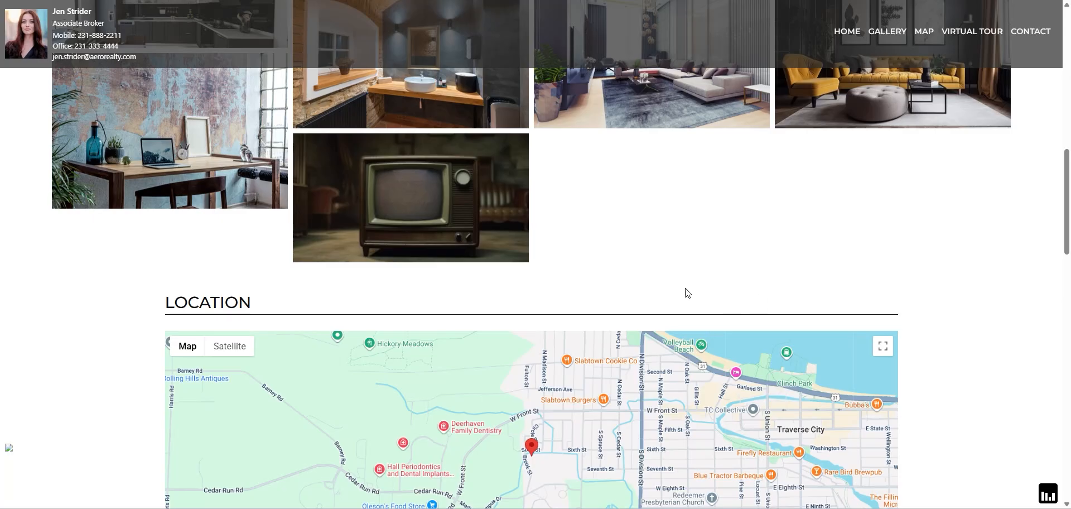
scroll(657, 297, "up", 12)
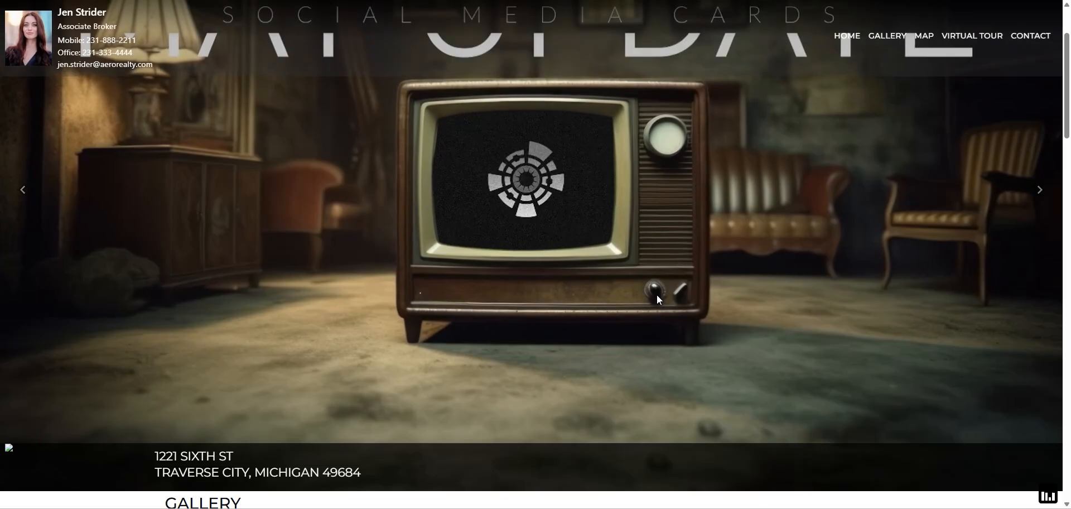
scroll(657, 294, "down", 12)
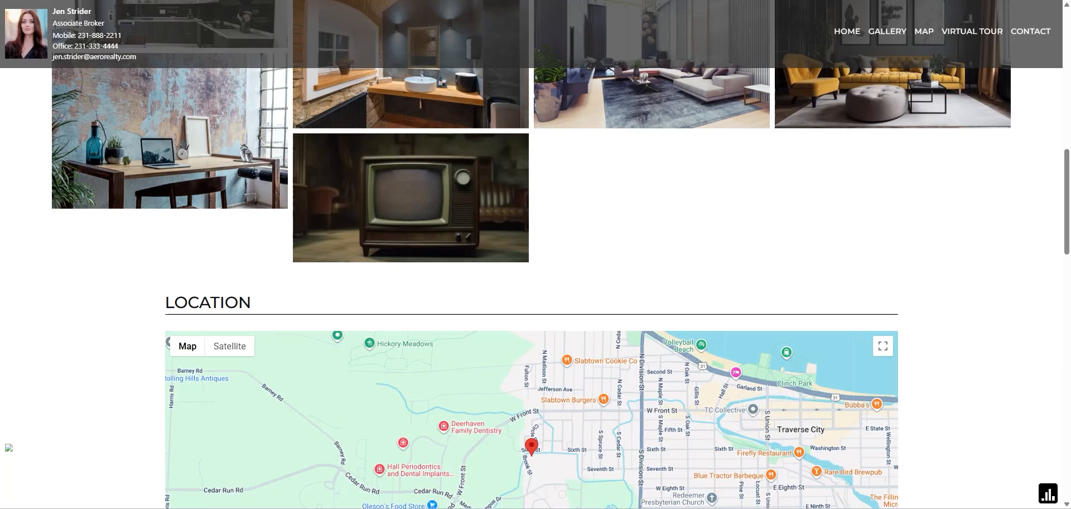
In the property website's branded Audio options, turn on Videos, turn off Background Music and save the settings
left_click(641, 0)
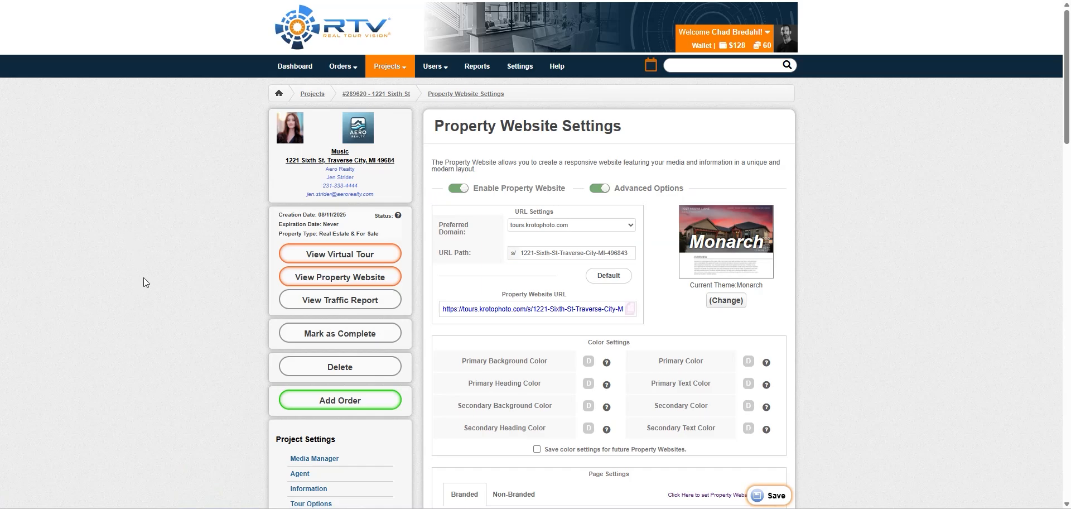
scroll(145, 276, "down", 12)
scroll(145, 275, "down", 8)
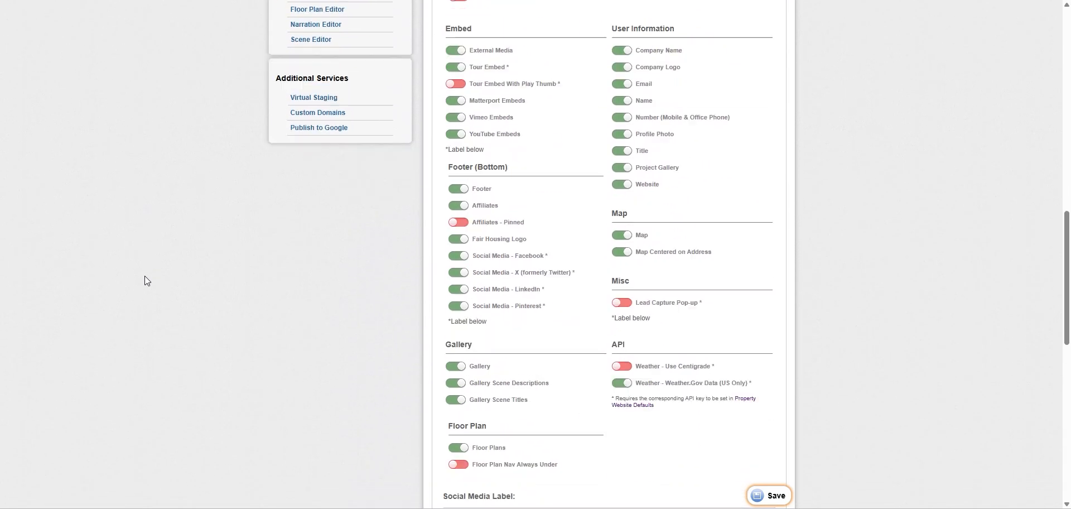
scroll(145, 276, "up", 9)
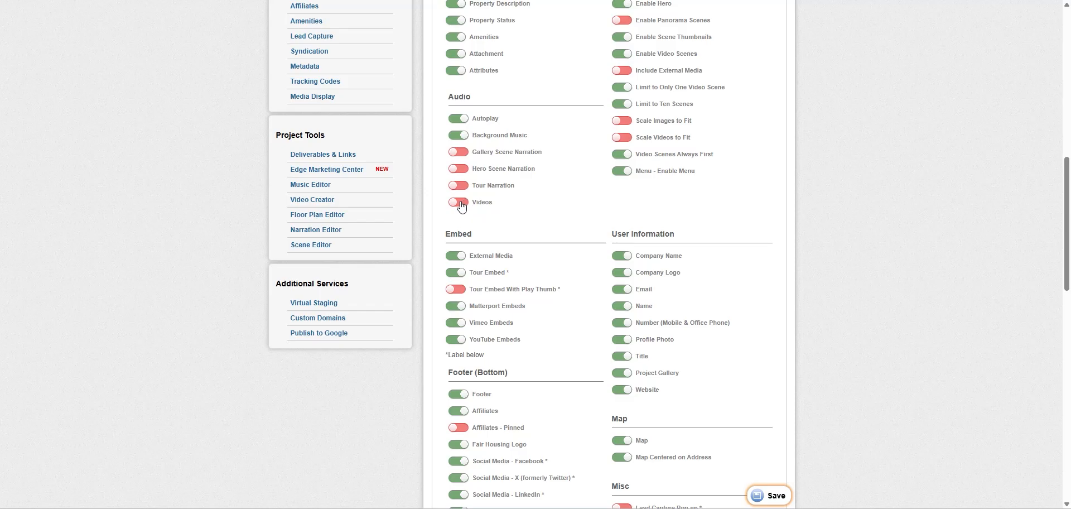
left_click(457, 137)
left_click(772, 494)
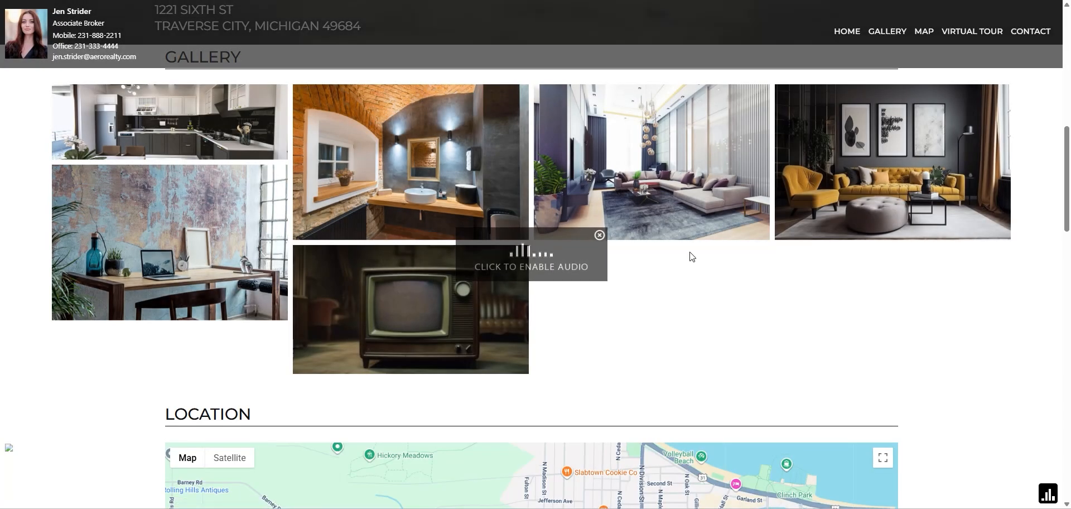
Preview the property website with audio enabled, comparing the sound at the hero video with the gallery and location sections
left_click(535, 263)
scroll(766, 279, "up", 10)
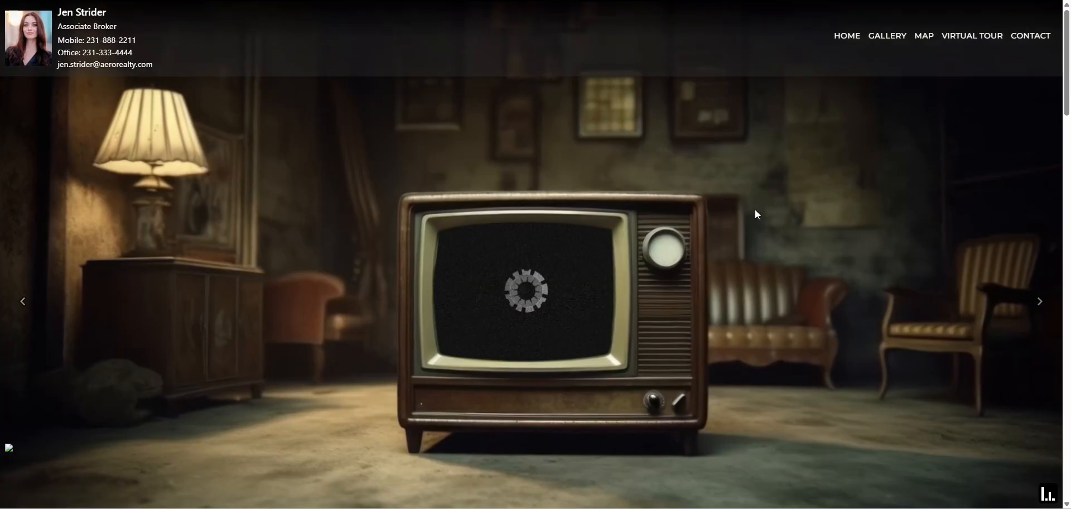
scroll(759, 208, "down", 10)
scroll(761, 215, "up", 10)
scroll(760, 213, "down", 10)
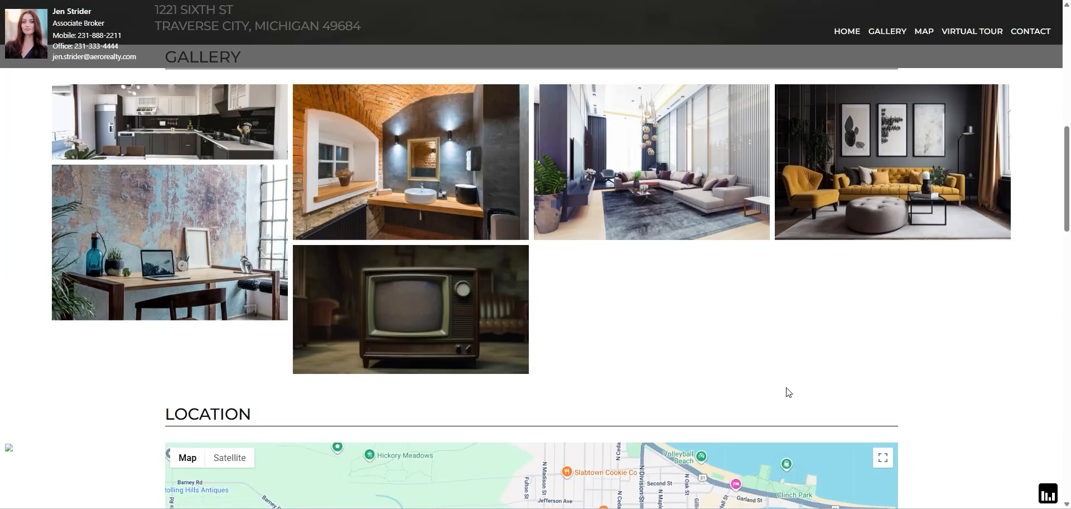
scroll(626, 320, "down", 2)
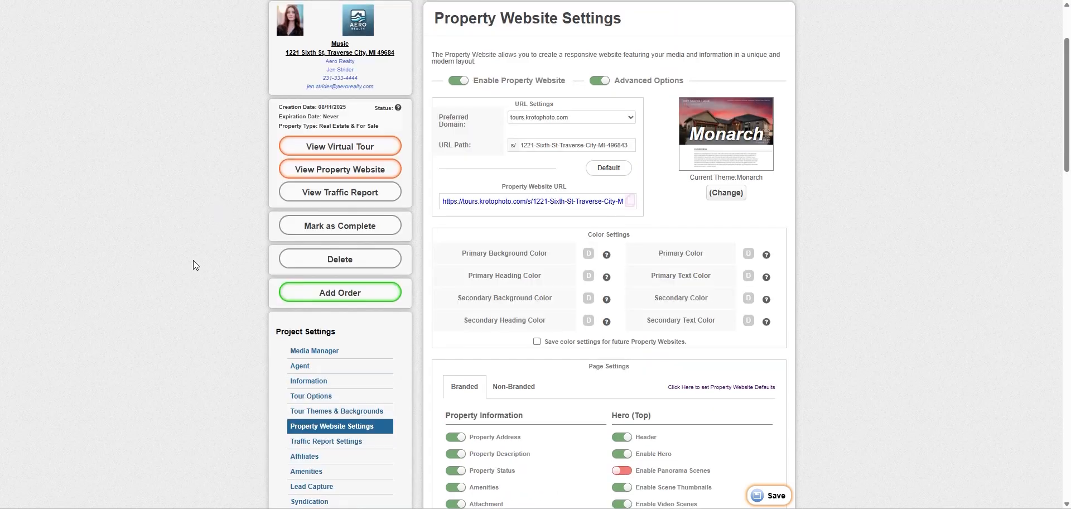
Open the project's Music Editor from the property website settings and review its playlist and available songs
scroll(193, 261, "up", 2)
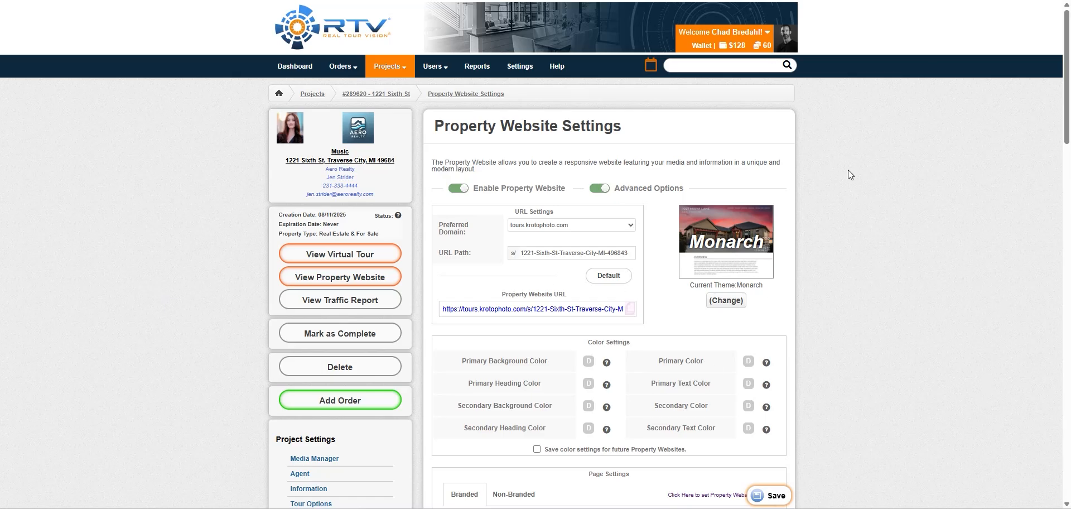
scroll(163, 331, "down", 7)
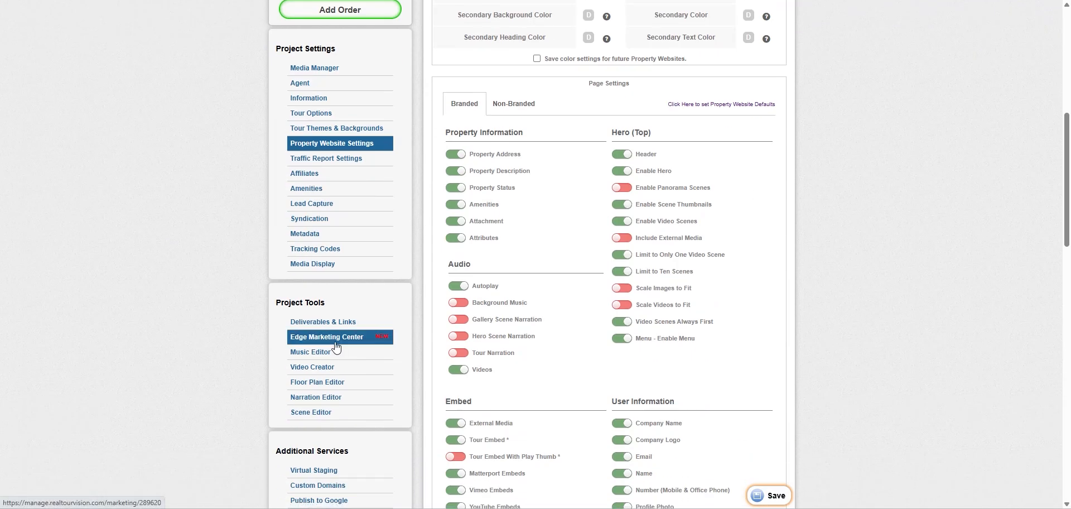
left_click(321, 354)
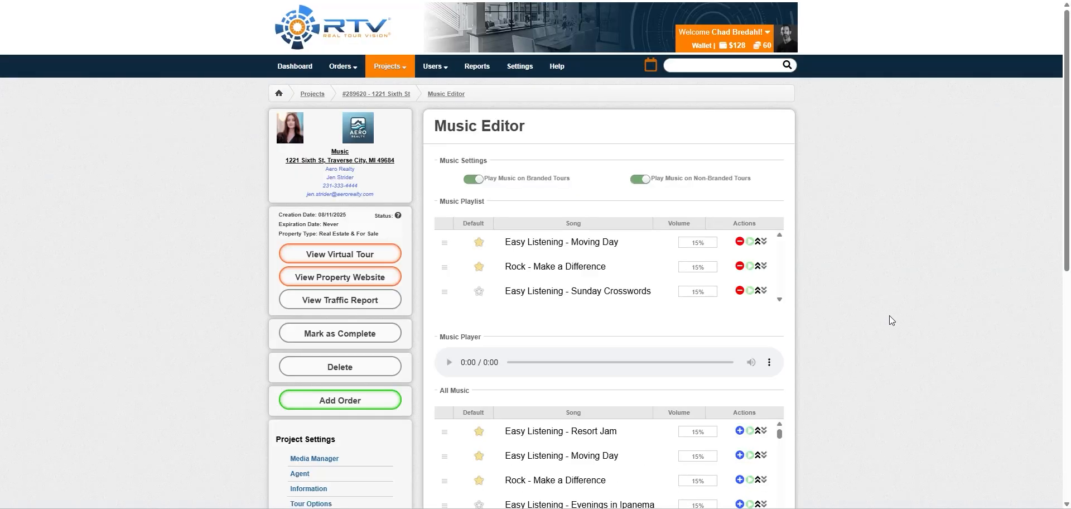
scroll(894, 314, "down", 2)
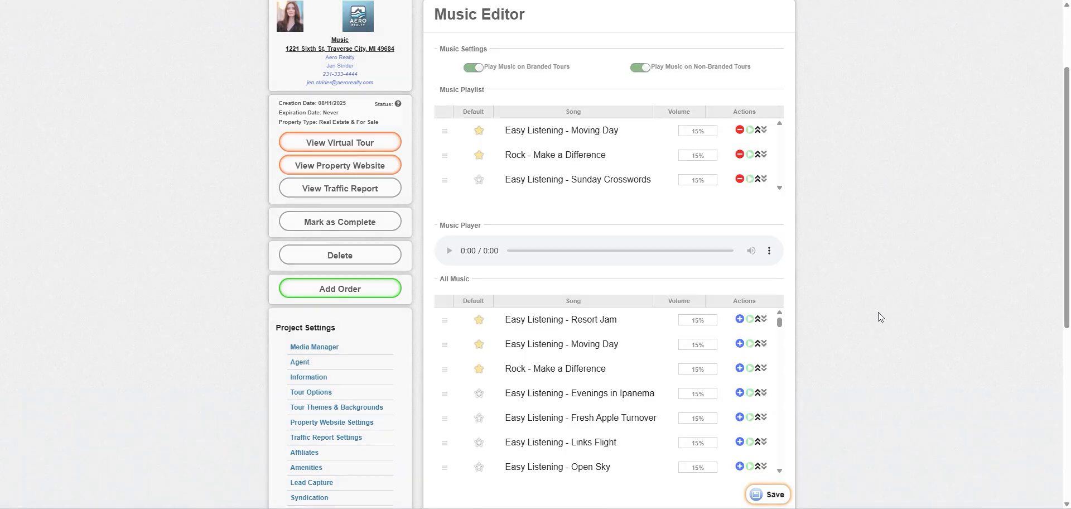